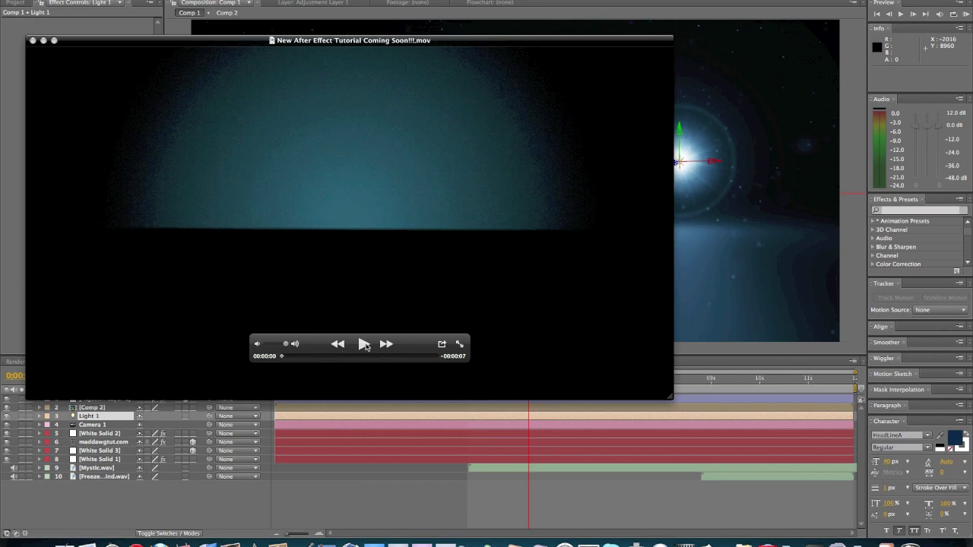
- Play the finished glowing-text preview movie to the end, then close it
left_click(363, 345)
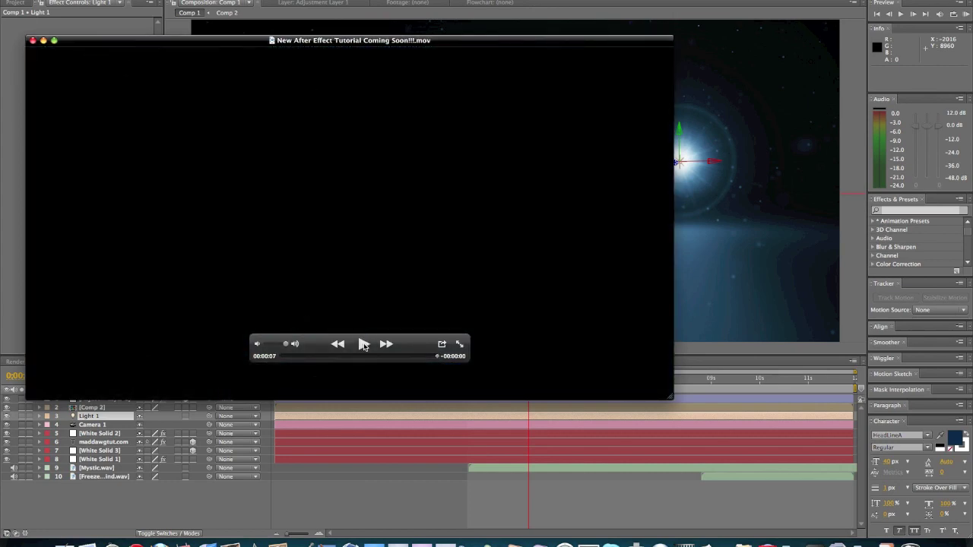
left_click(33, 42)
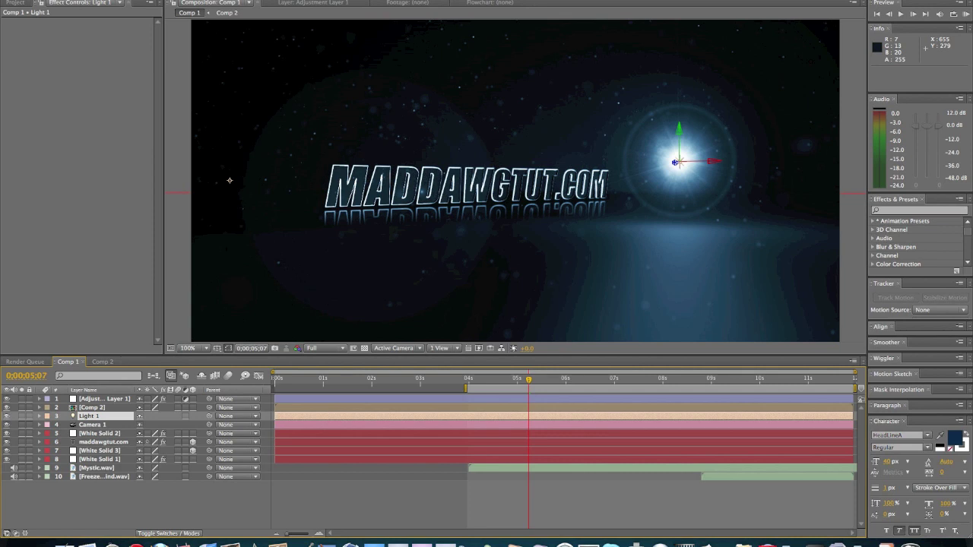
- Create Comp 4 at 1280×720 with the HDV/HDTV 720 29.97 preset
left_click(144, 1)
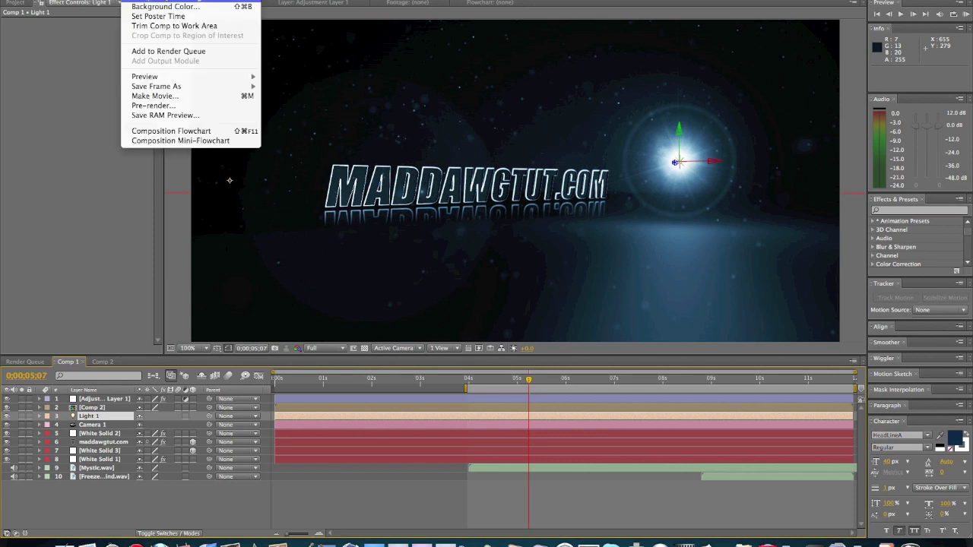
left_click(198, 1)
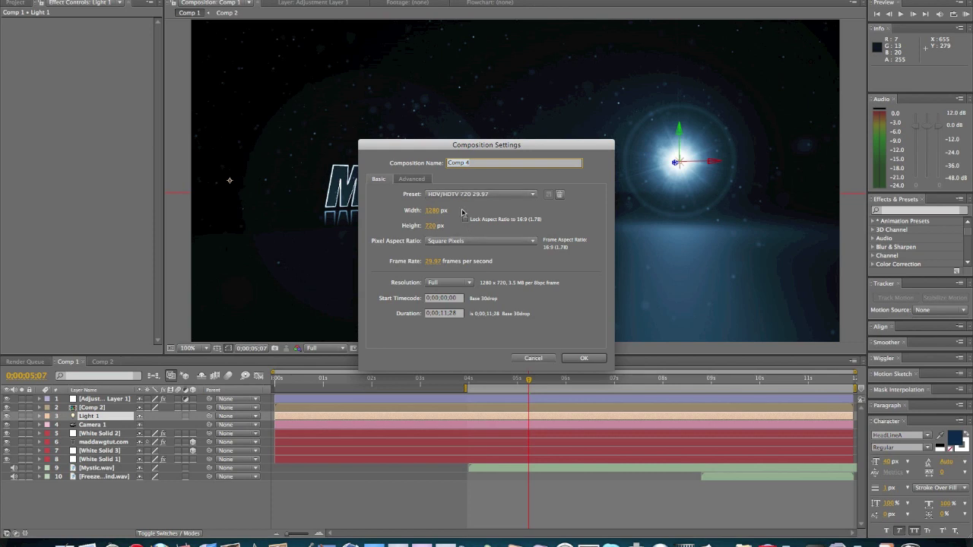
left_click(583, 358)
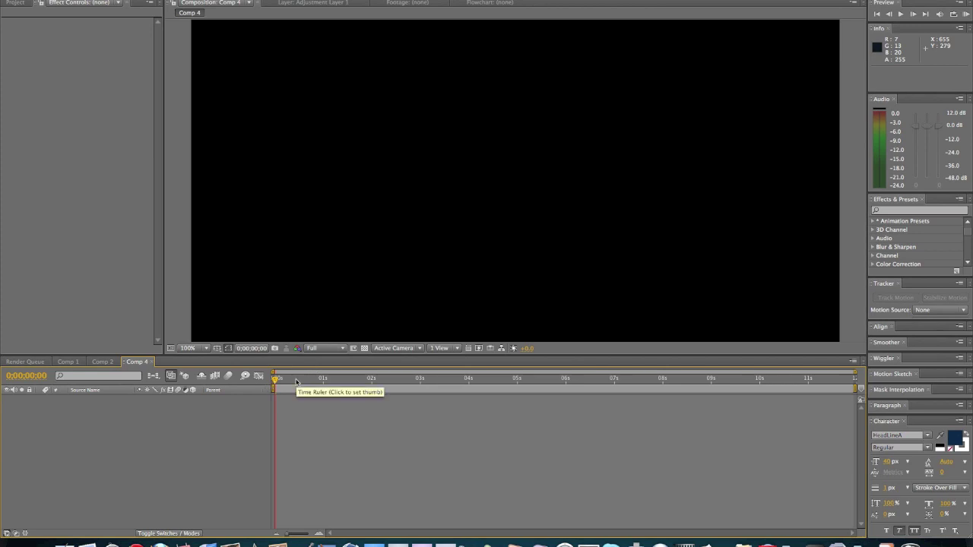
- Add a comp-sized white solid and set the view zoom to 50%
key("super+y")
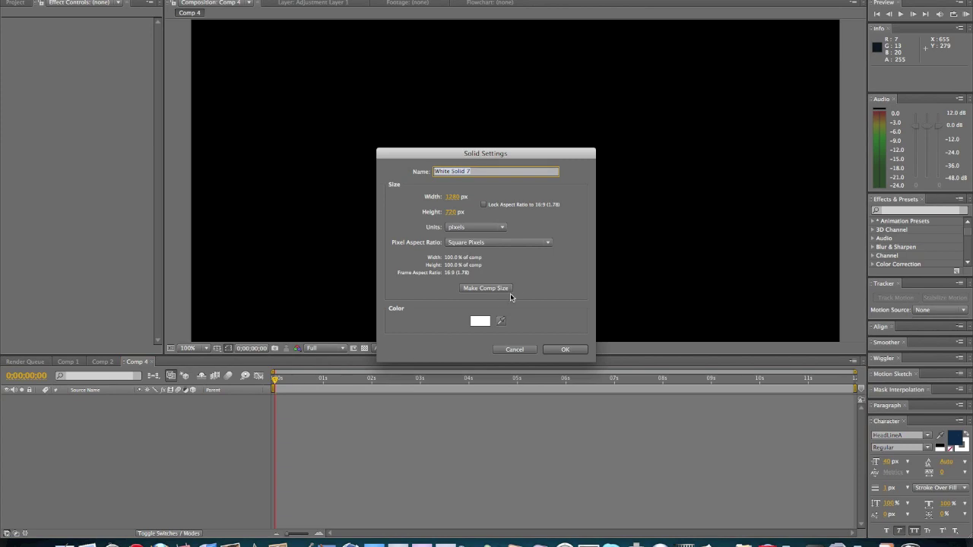
left_click(574, 349)
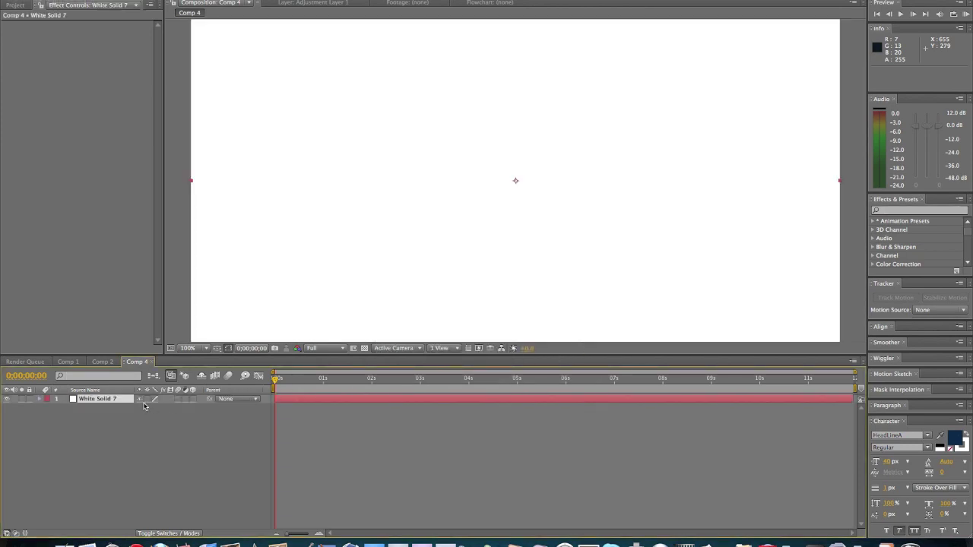
key("comma")
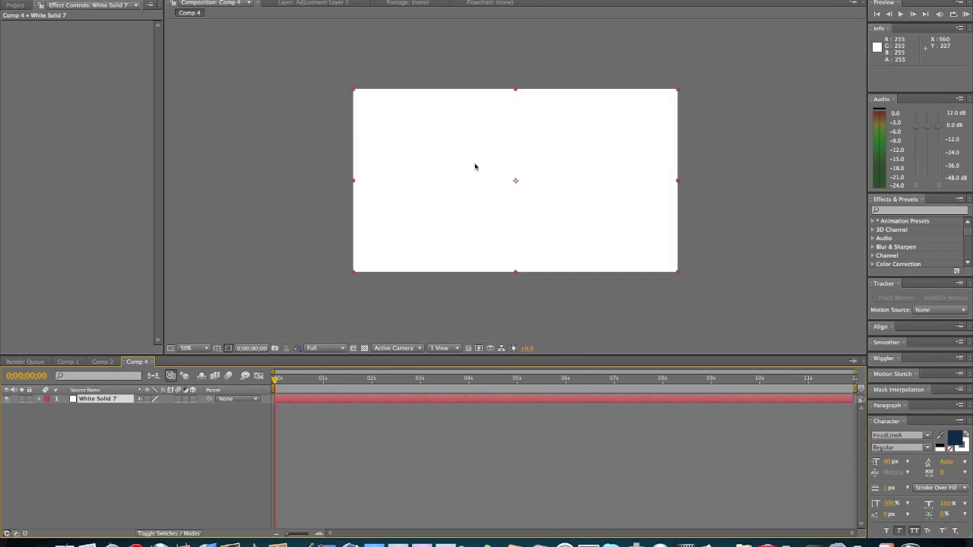
key("period")
key("comma")
- Duplicate the white solid and rename the two layers BG and Floor
left_click(110, 402)
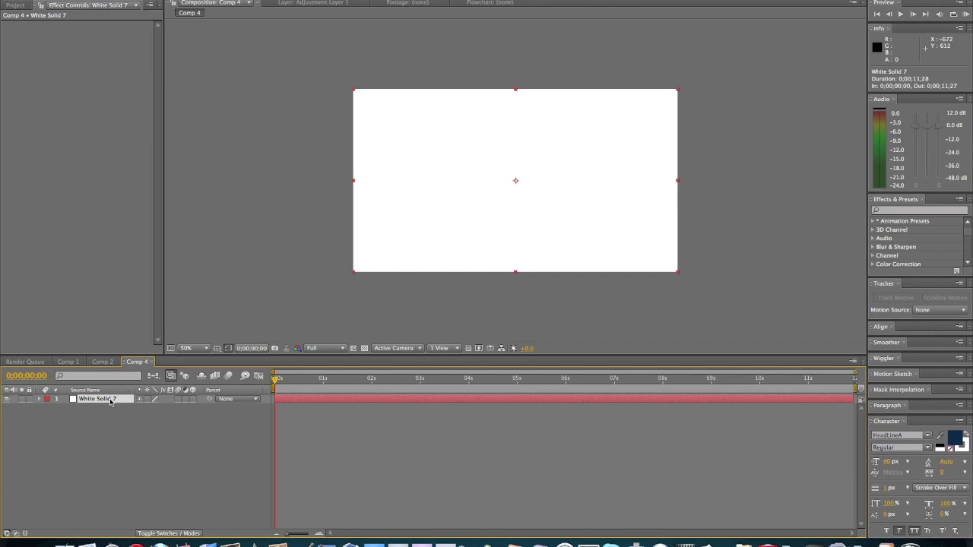
key("super+d")
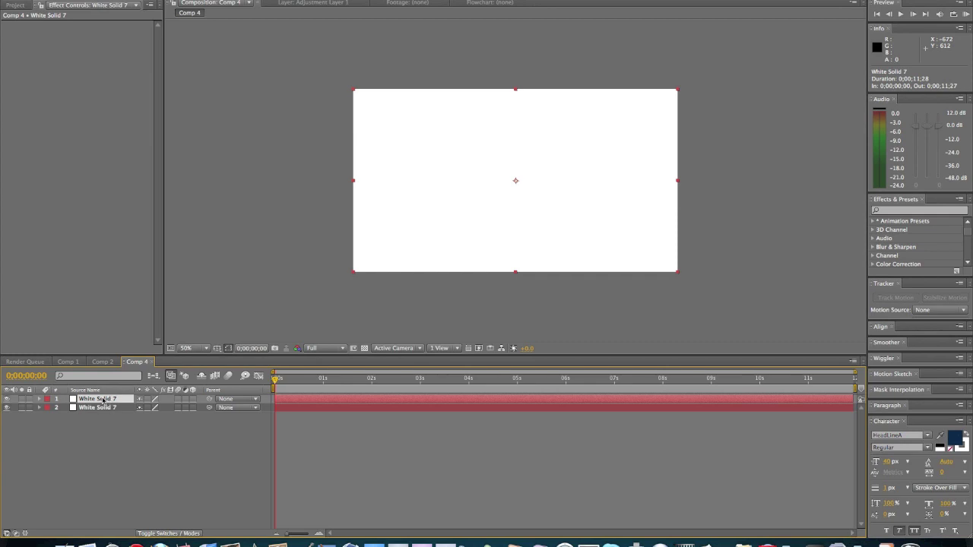
key("Return")
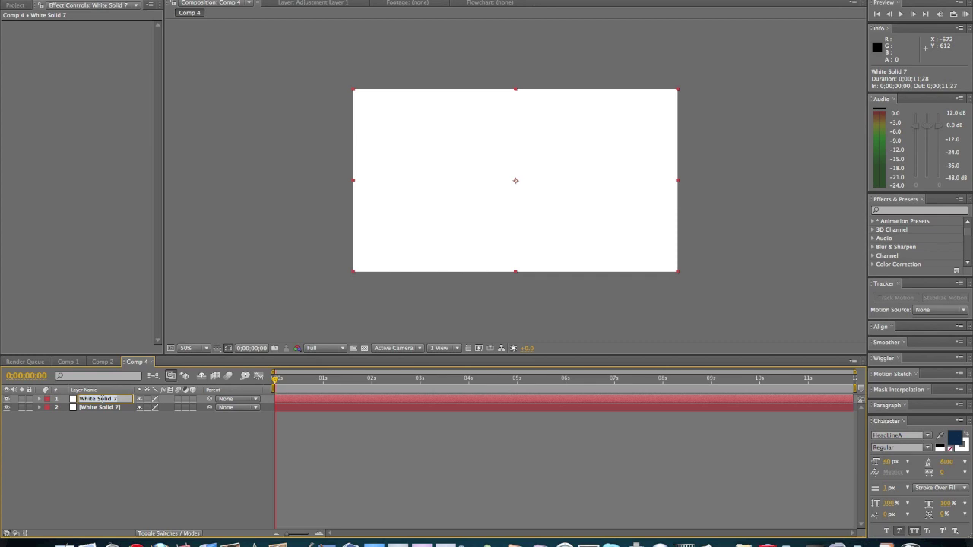
type("BG")
left_click(105, 408)
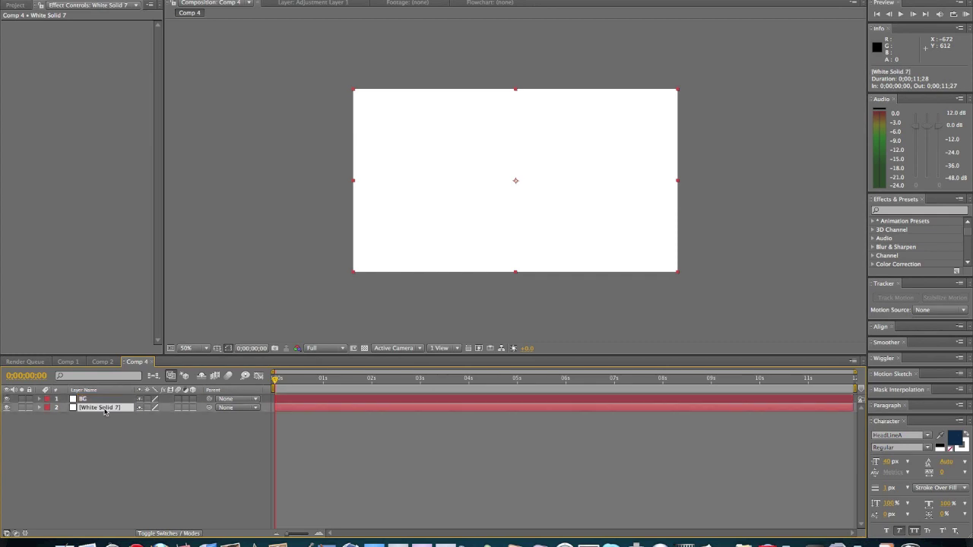
key("Return")
type("Ti")
type("oor")
left_click(103, 424)
left_click(94, 403)
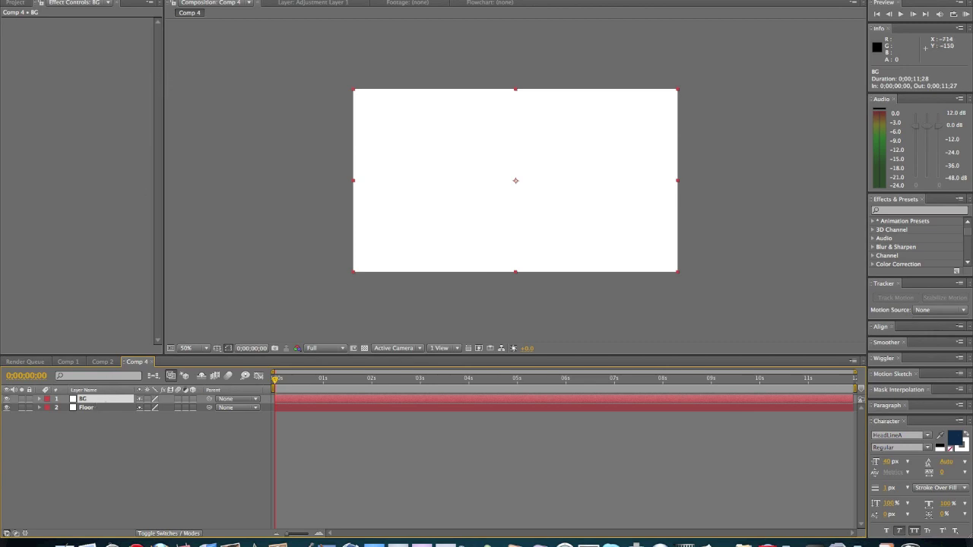
- Apply a Ramp to BG with a black end colour and dark blue start colour
left_click(220, 1)
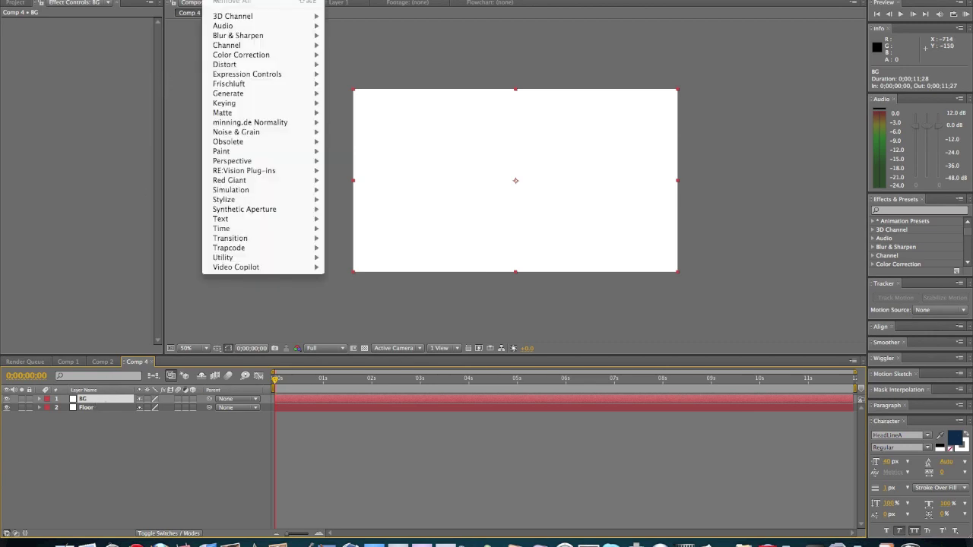
left_click(358, 247)
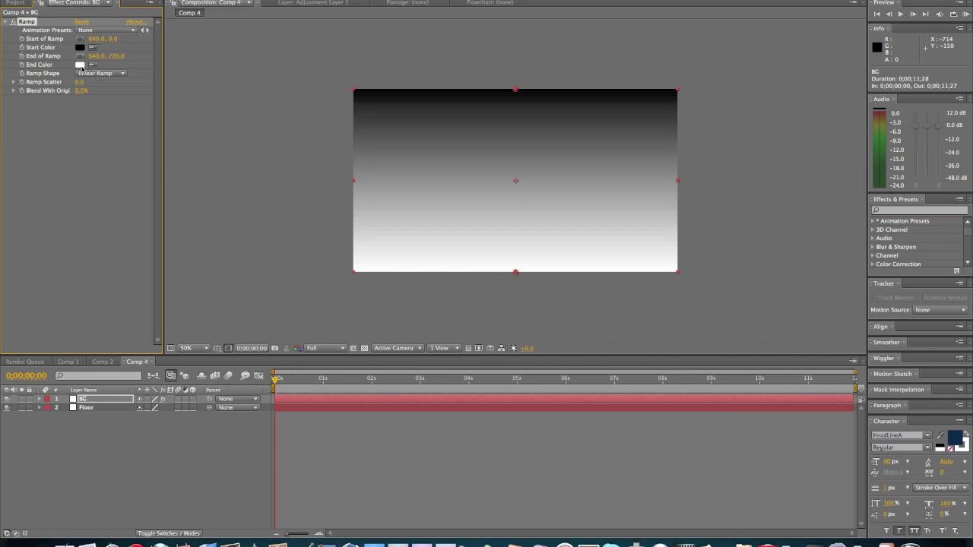
left_click(79, 65)
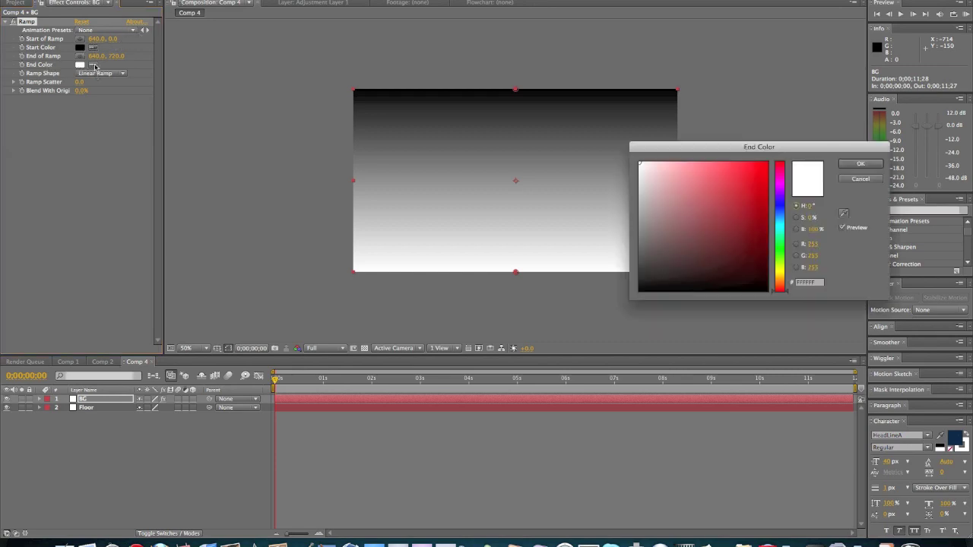
left_click(682, 215)
left_click_drag(682, 216, 878, 204)
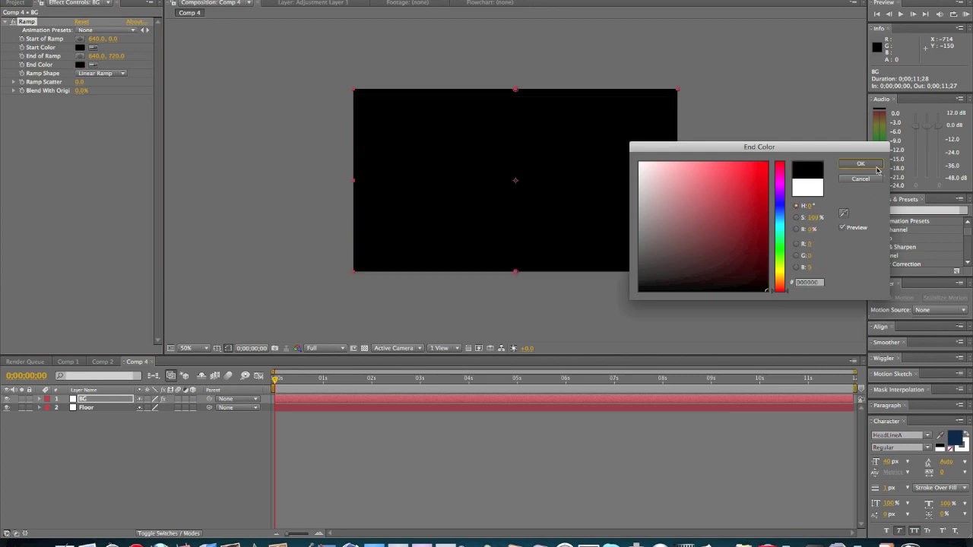
left_click(860, 163)
left_click(80, 47)
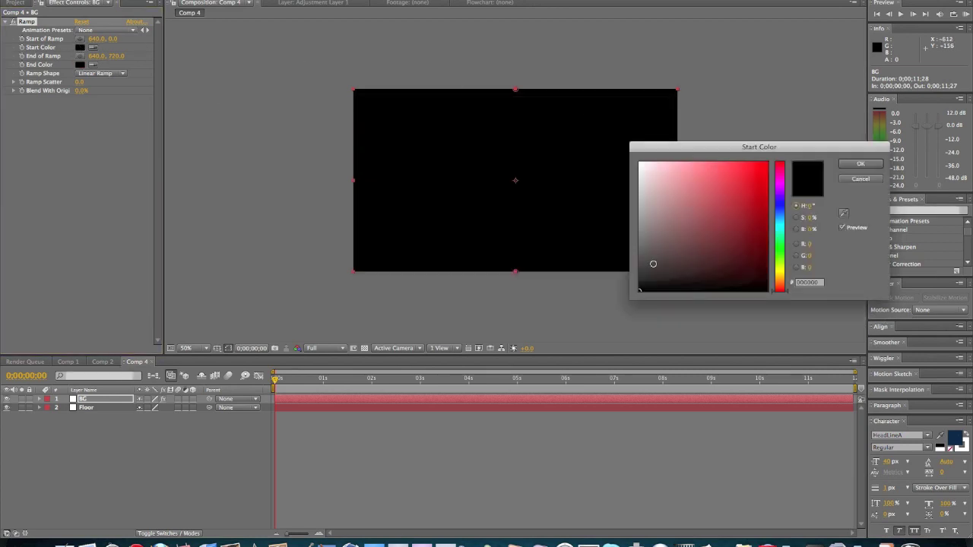
mouse_move(785, 218)
left_mouse_down()
mouse_move(784, 207)
mouse_move(784, 222)
left_mouse_up()
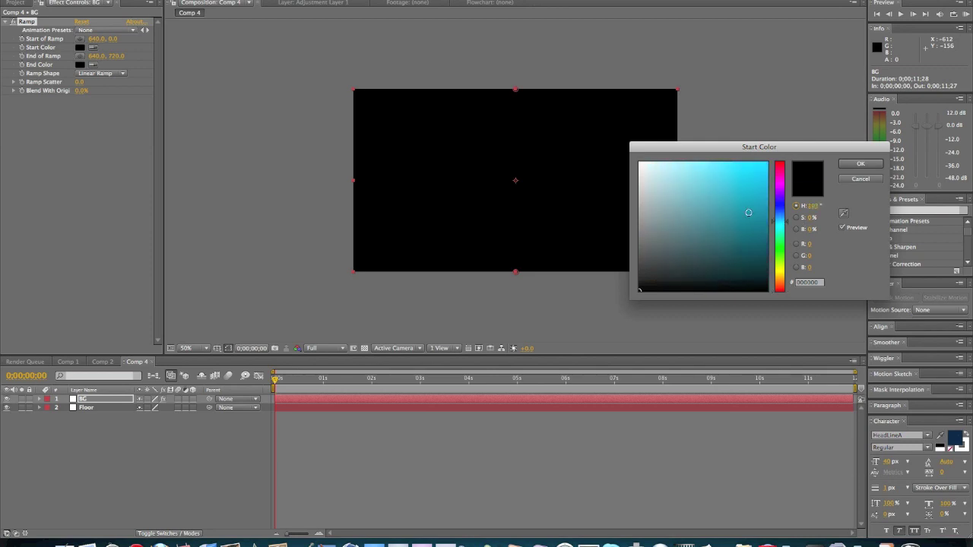
left_click(768, 167)
mouse_move(767, 167)
left_mouse_down()
mouse_move(795, 257)
mouse_move(781, 218)
left_mouse_up()
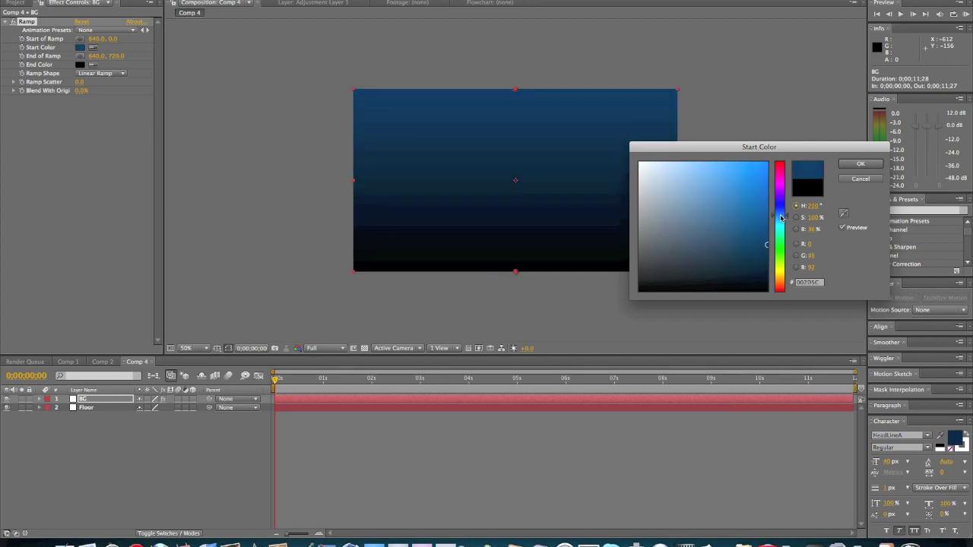
left_click(859, 163)
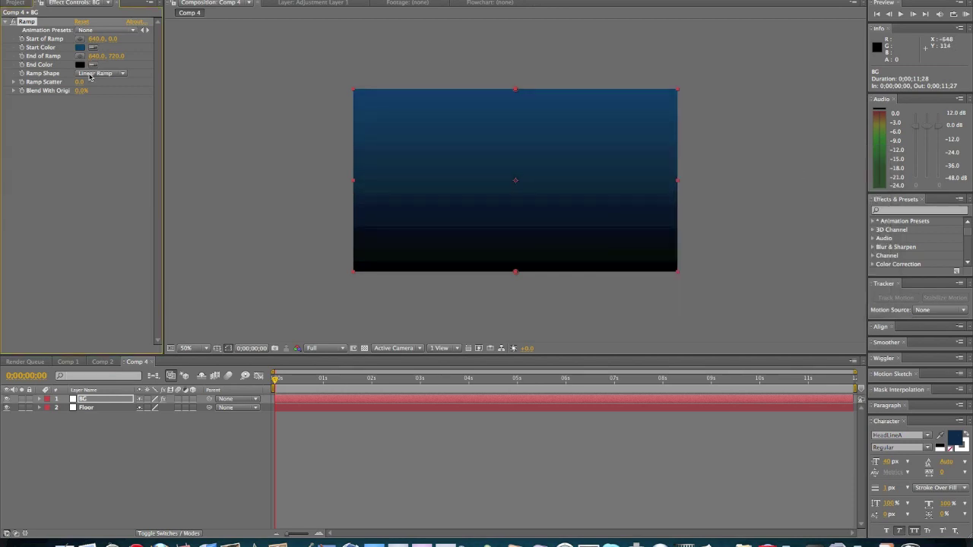
- Make the ramp radial, centred at 640,360 with its end point at 1068,536
left_click(90, 73)
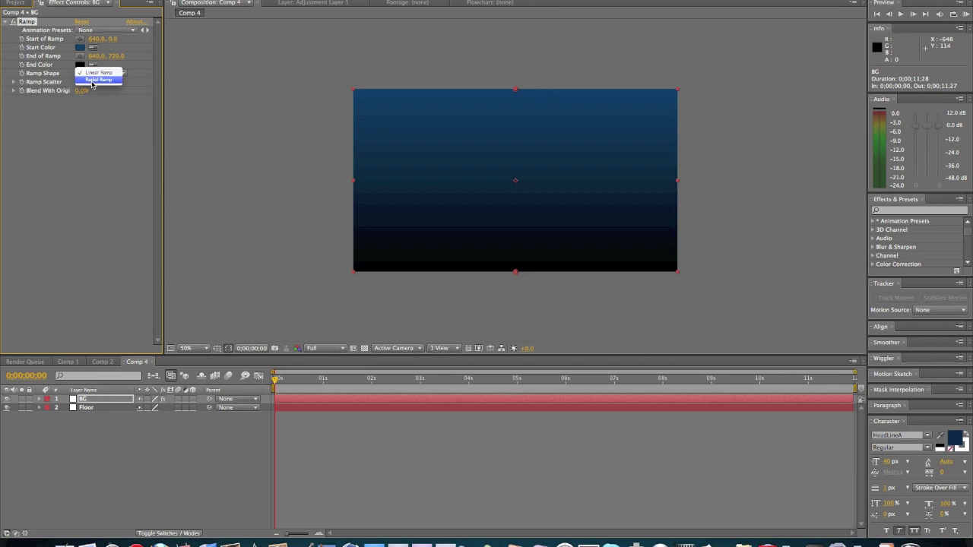
left_click(92, 78)
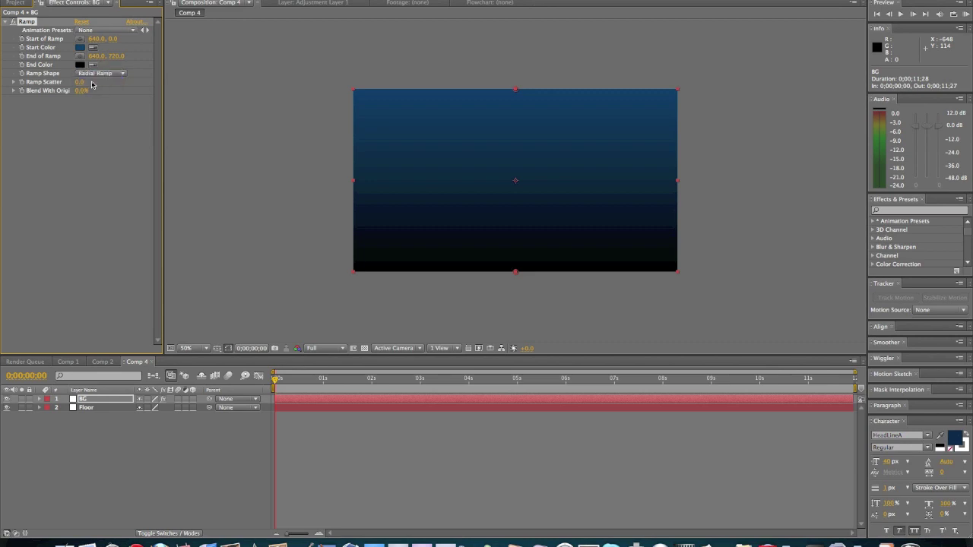
left_click(517, 92)
left_click_drag(517, 92, 516, 182)
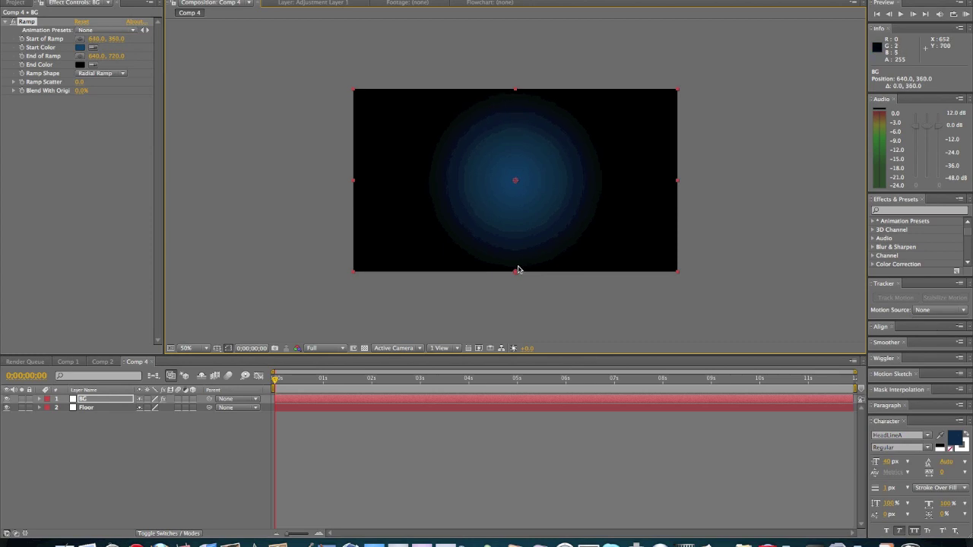
left_click_drag(517, 272, 621, 226)
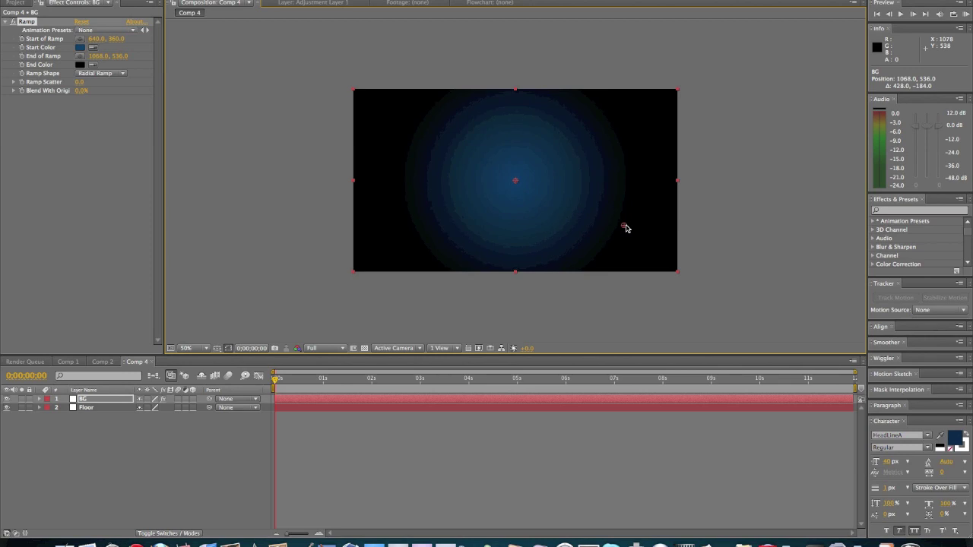
left_click(749, 241)
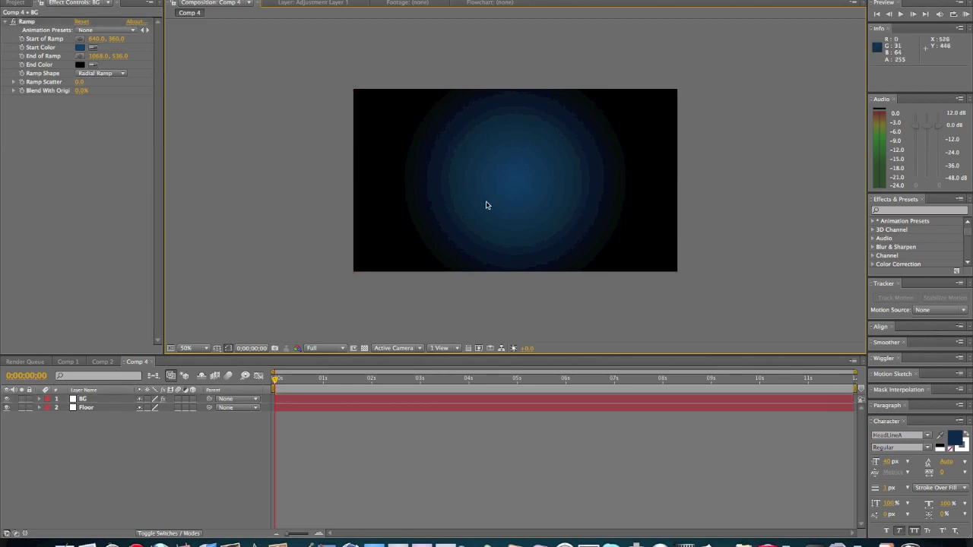
- Make Floor a 3D layer above BG, rotated -90° on X, lowered, scaled up and pushed back
left_click_drag(68, 409, 97, 401)
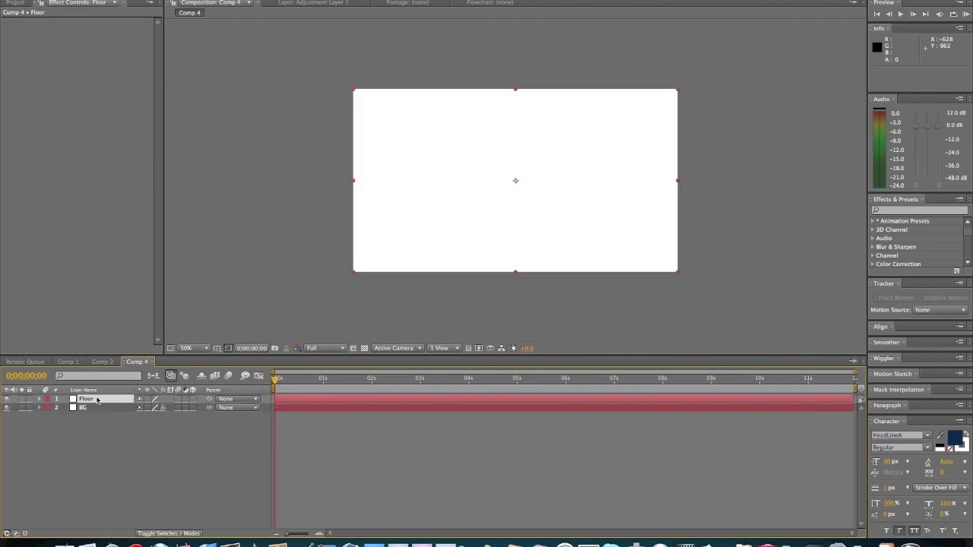
left_click(193, 399)
key("w")
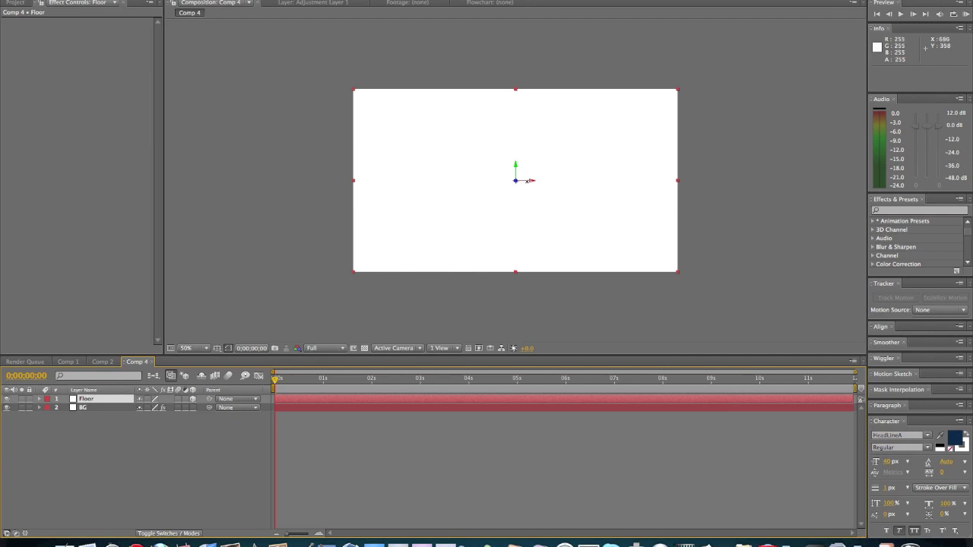
key("Return")
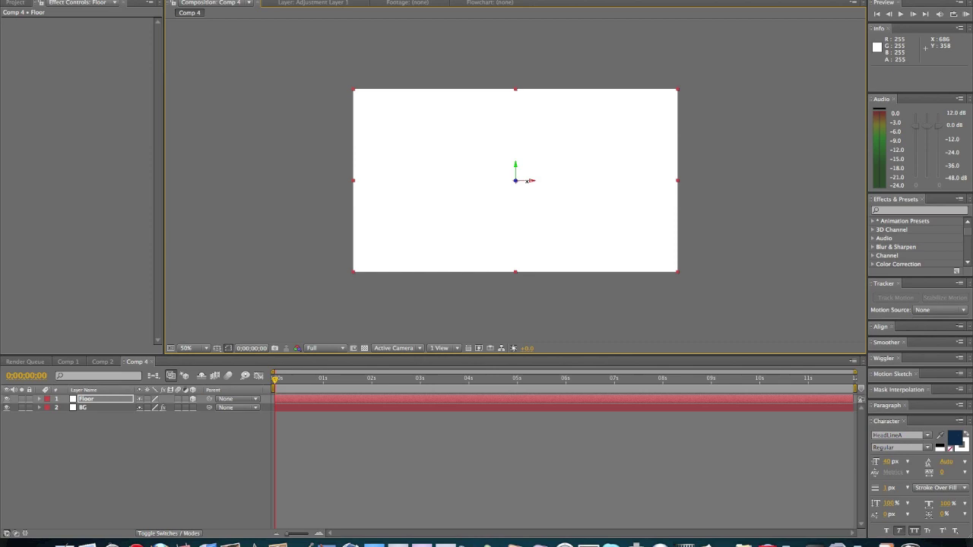
left_click_drag(527, 180, 526, 161)
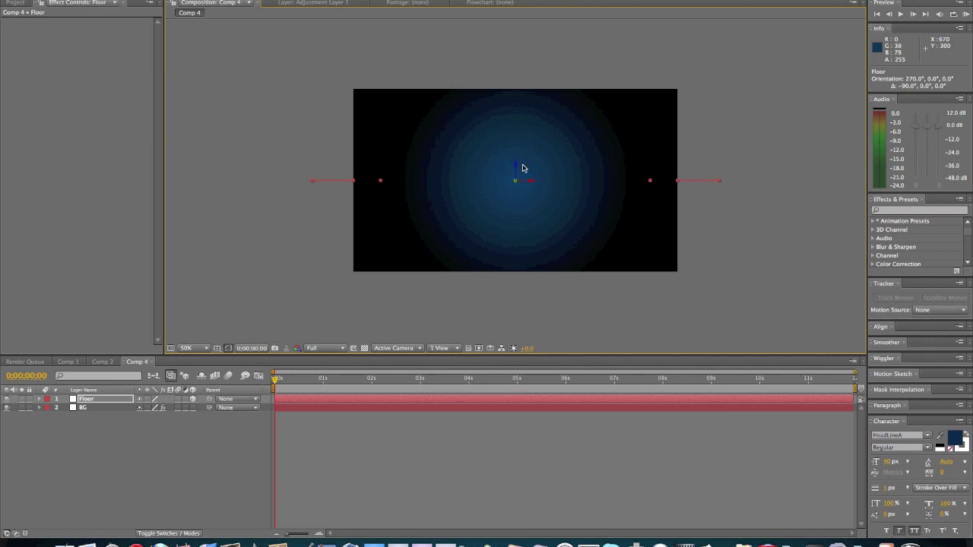
left_click_drag(518, 168, 519, 242)
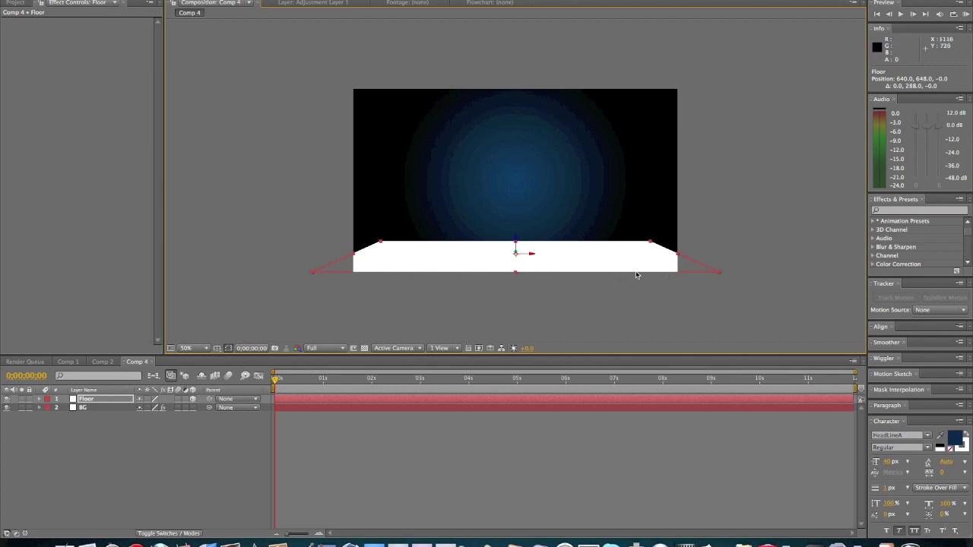
left_click_drag(380, 242, 321, 201)
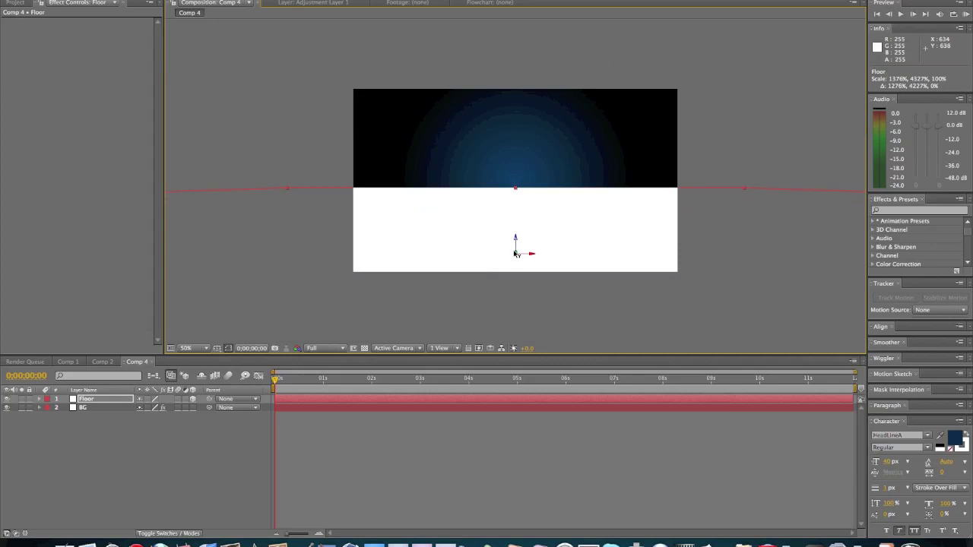
left_click_drag(515, 254, 224, 111)
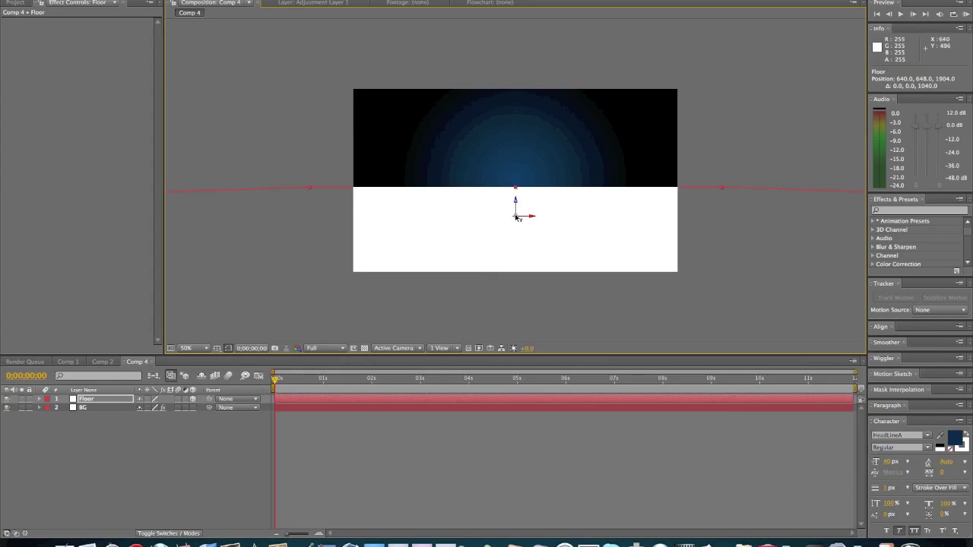
left_click_drag(514, 218, 511, 177)
left_click(256, 174)
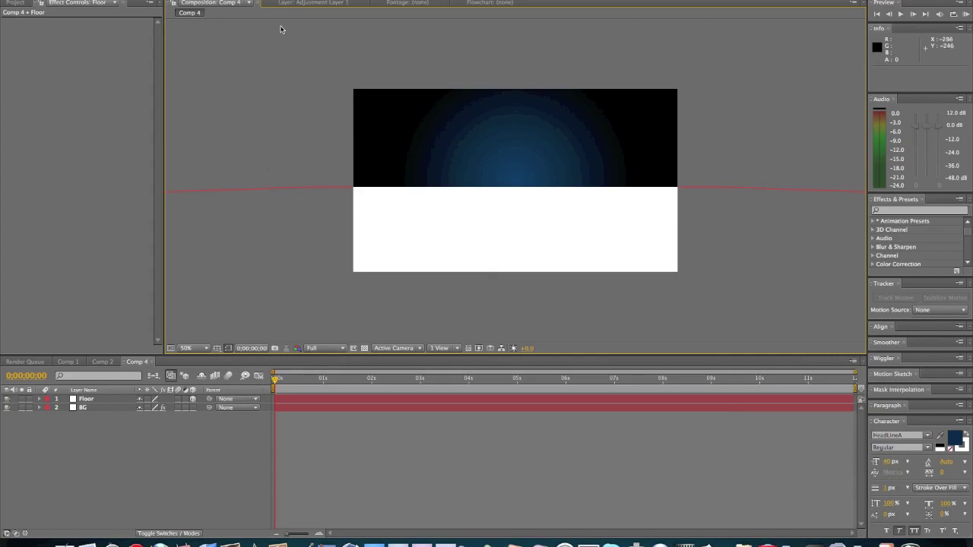
- Start a new light via Layer > New > Light
left_click(190, 0)
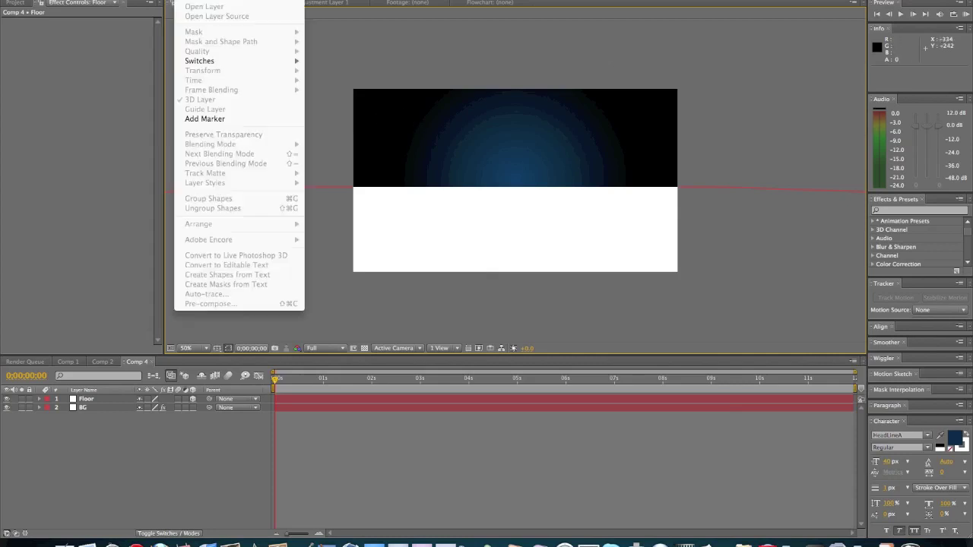
mouse_move(228, 0)
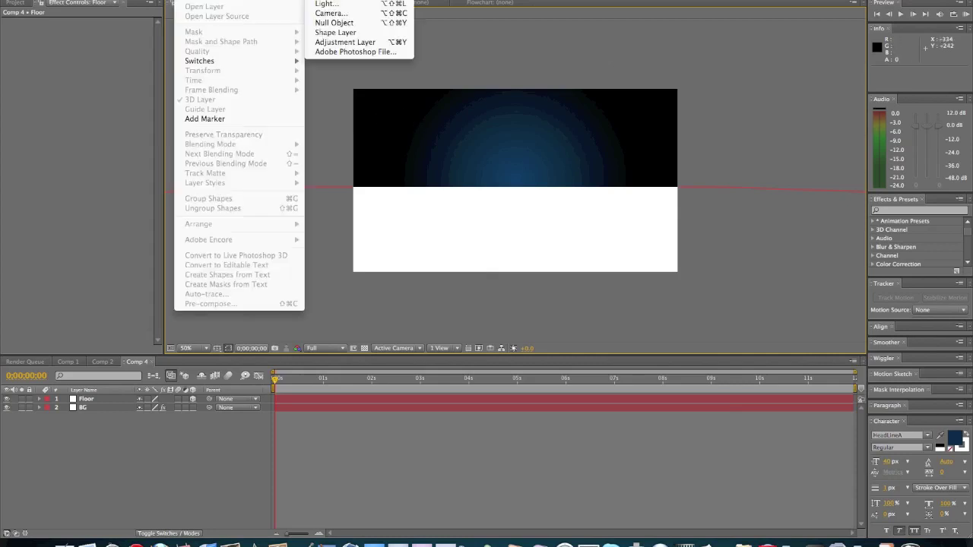
left_click(372, 6)
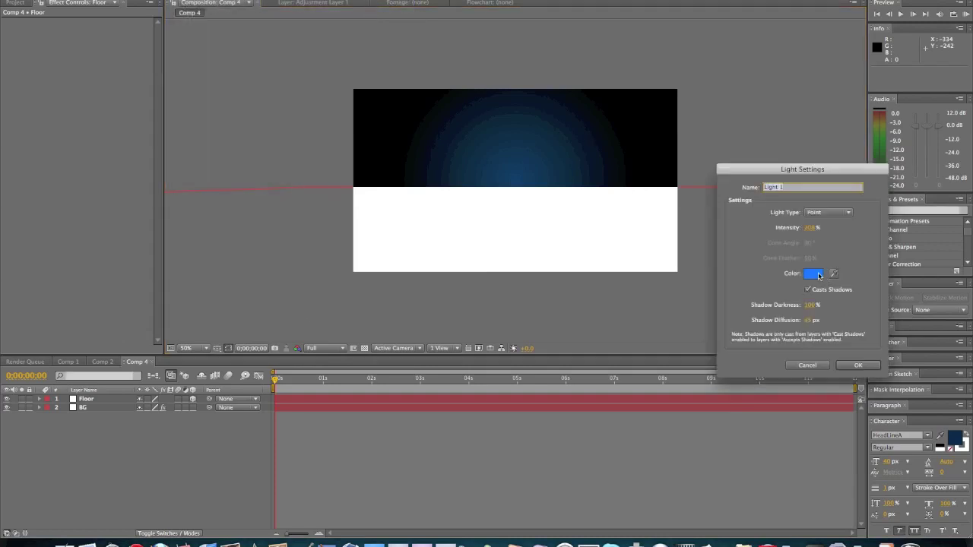
- Give the point light a brighter blue colour and create Light 1
left_click(815, 273)
left_click_drag(774, 177, 768, 159)
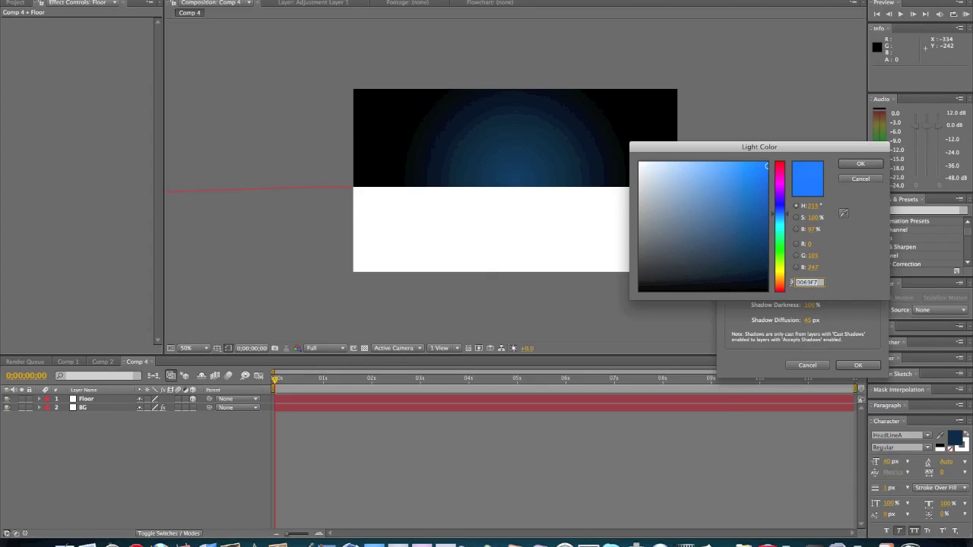
left_click(861, 165)
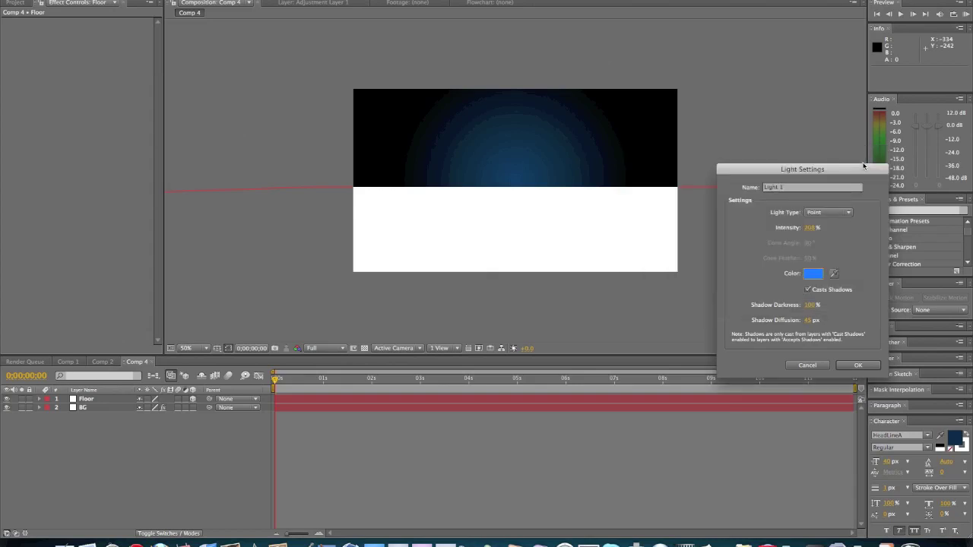
left_click(856, 365)
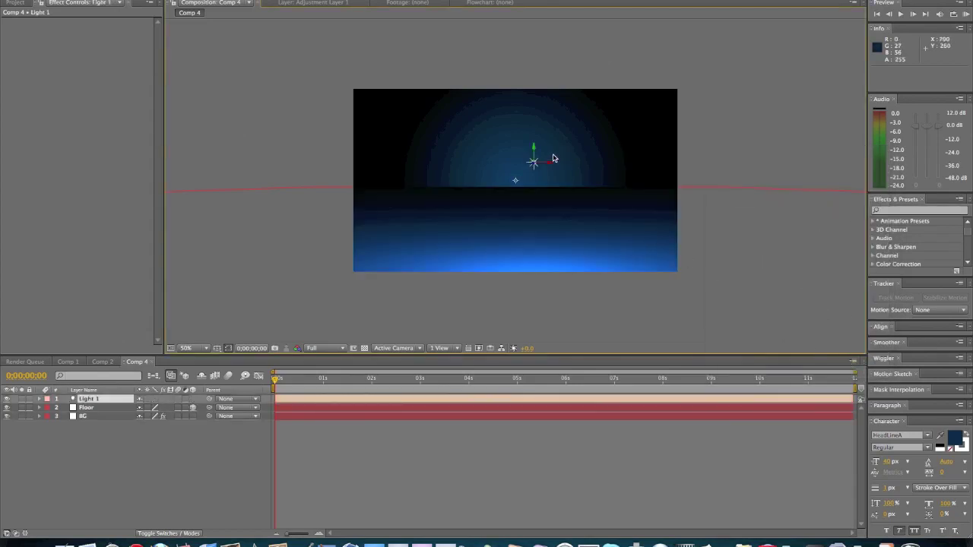
- Move Light 1 lower, to the right of centre and slightly forward
left_click_drag(536, 151, 431, 178)
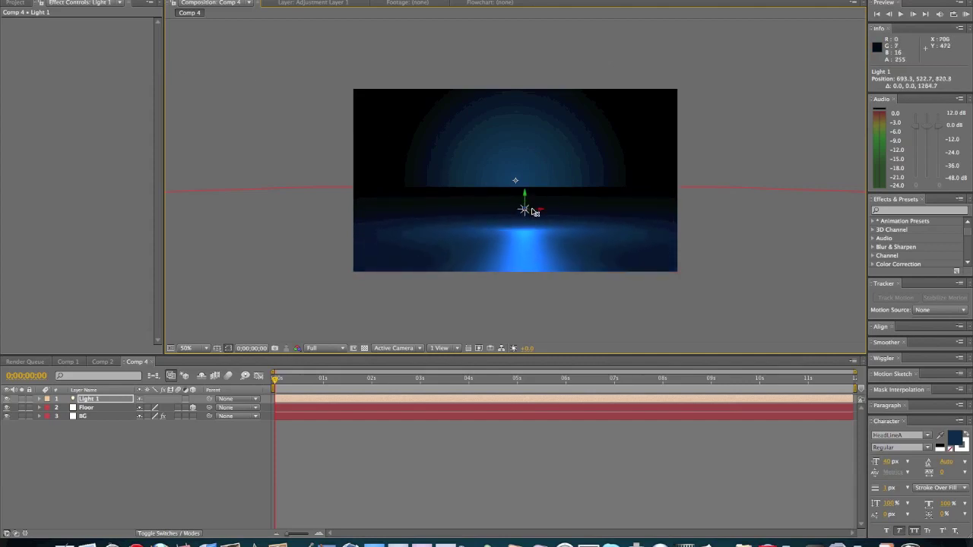
left_click_drag(535, 212, 445, 190)
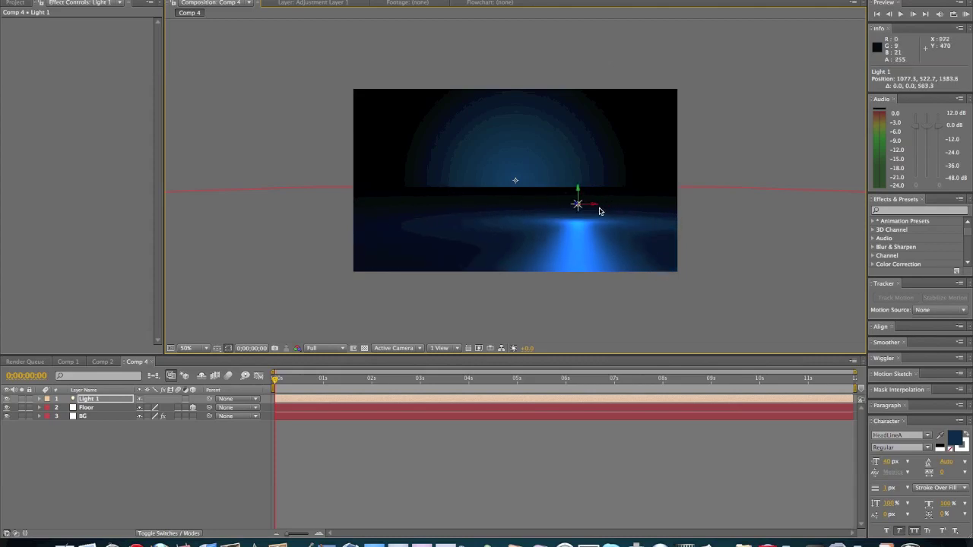
left_click_drag(587, 205, 521, 191)
left_click_drag(587, 203, 604, 205)
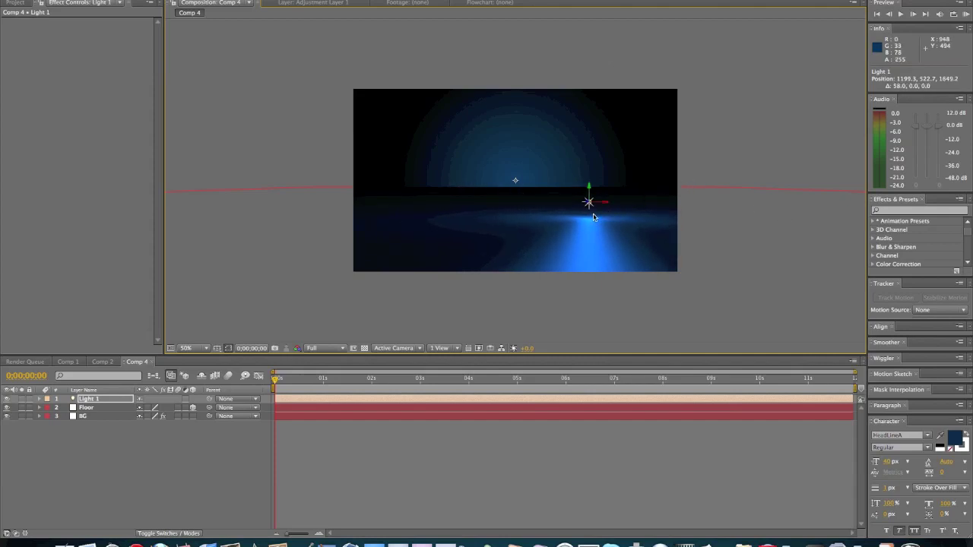
- Raise Light 1 up to the horizon and return the comp view to 50%
left_click(97, 401)
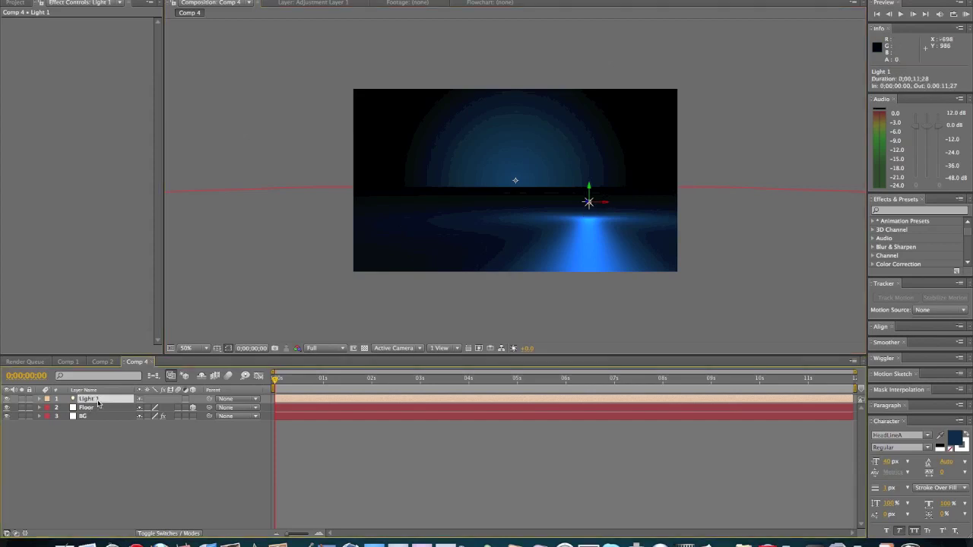
double_click(97, 402)
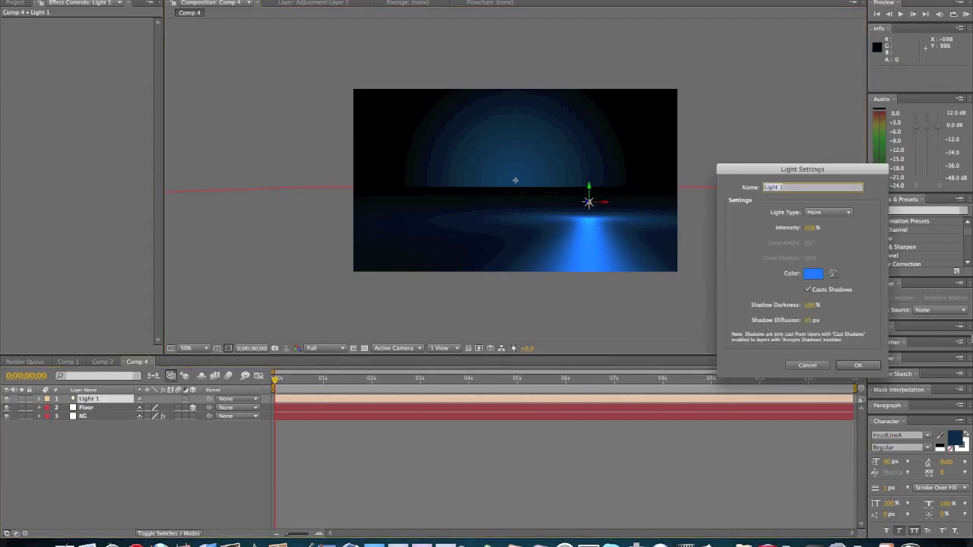
left_click(859, 366)
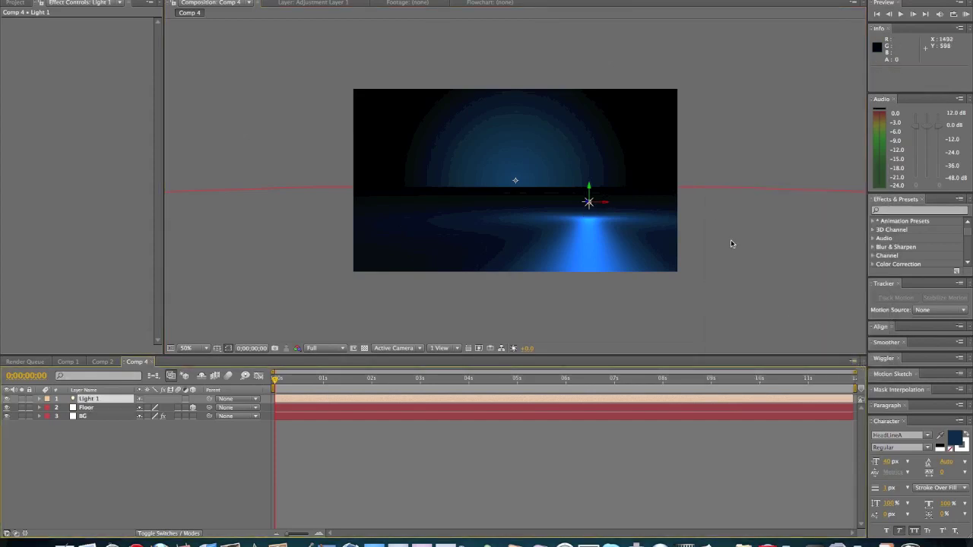
left_click(589, 201)
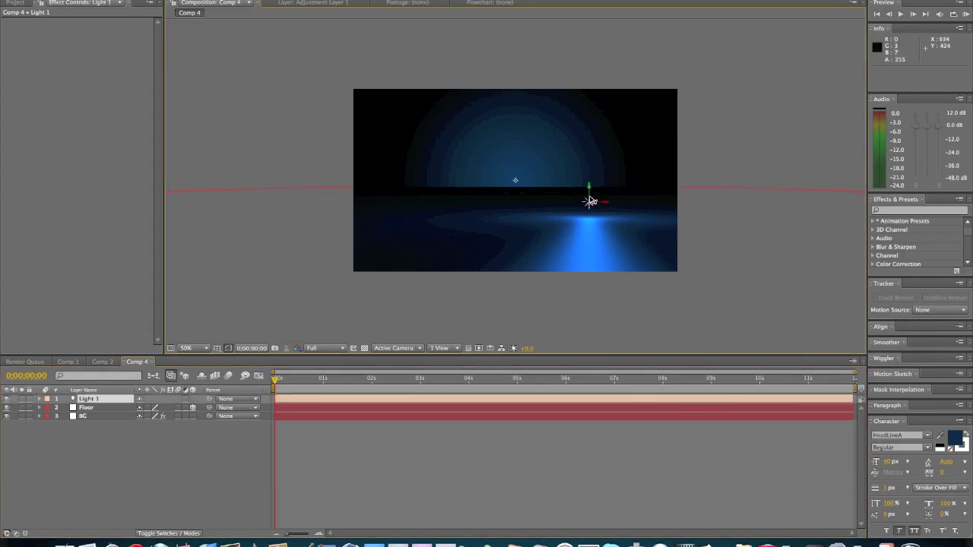
left_click_drag(587, 184, 588, 175)
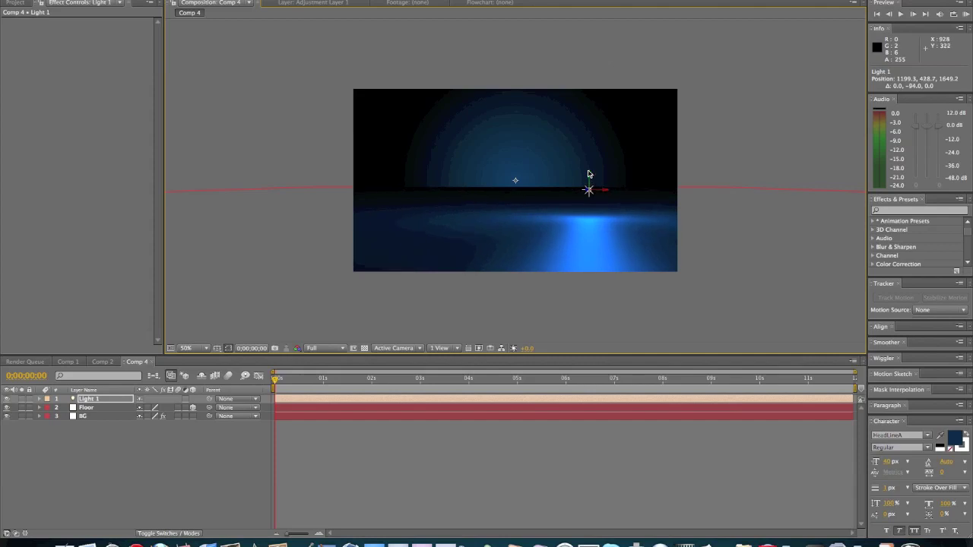
left_click(767, 175)
left_click(611, 211)
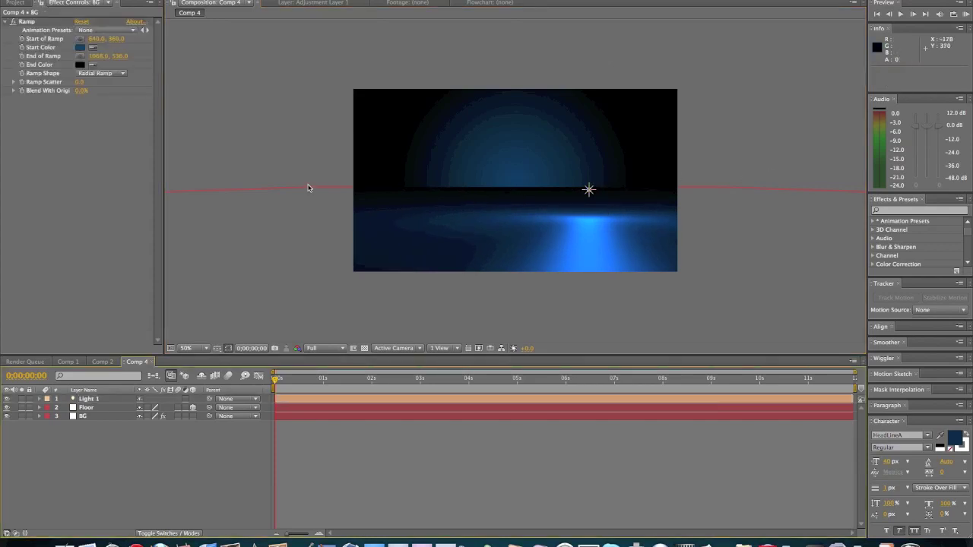
key("comma")
key("comma")
key("comma")
key("comma")
key("comma")
key("comma")
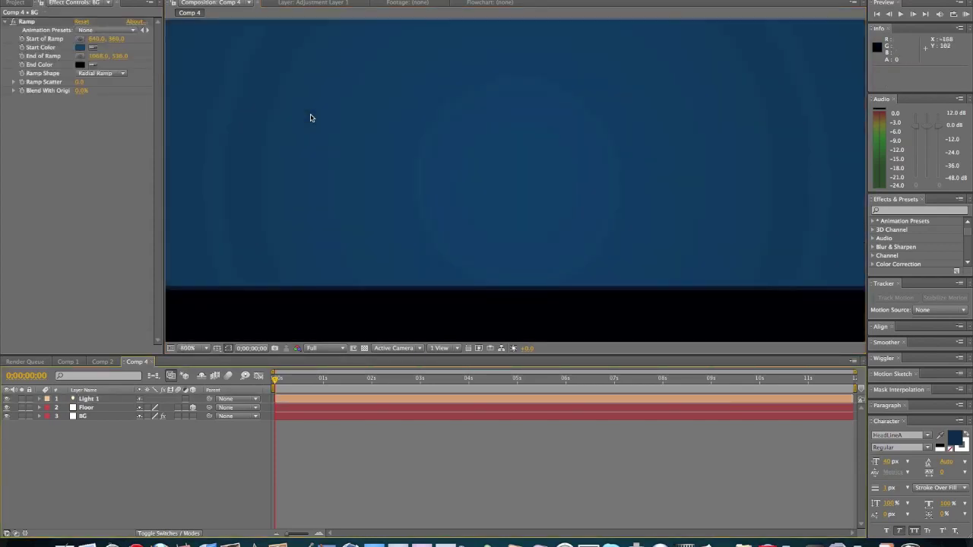
key("period")
key("period")
key("period")
key("period")
key("period")
key("period")
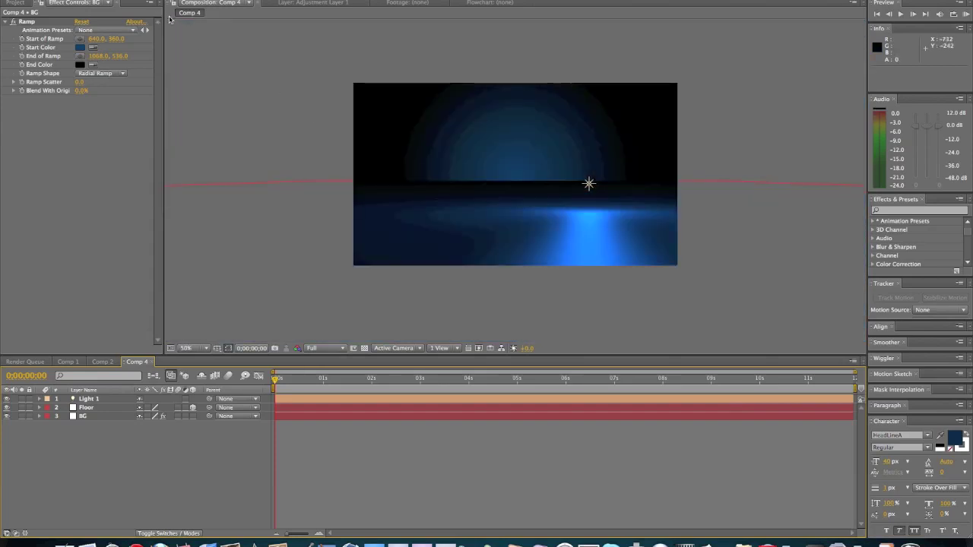
key("ctrl+t")
- Add a MADDAWGTUT.COM text layer and move it down toward the horizon
left_click(387, 162)
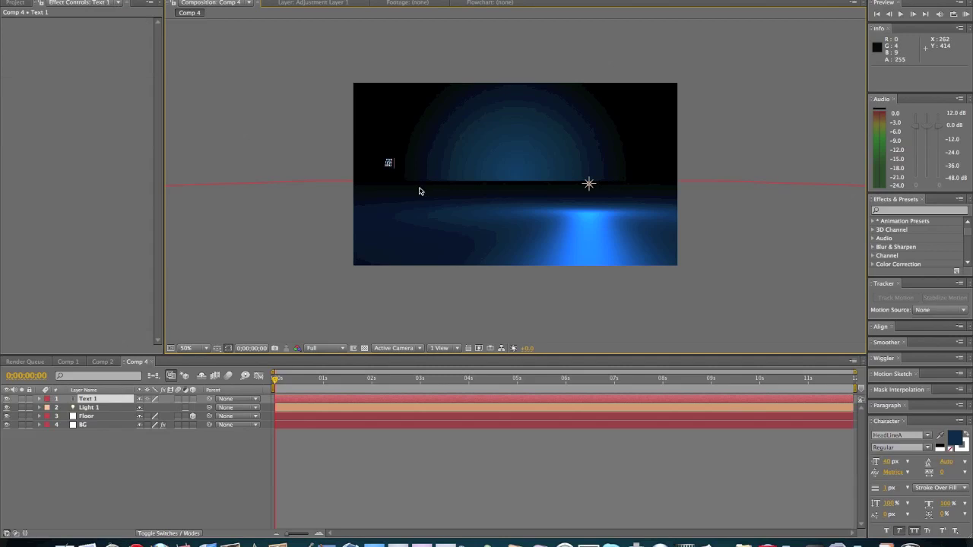
type("MARSHALLut.com")
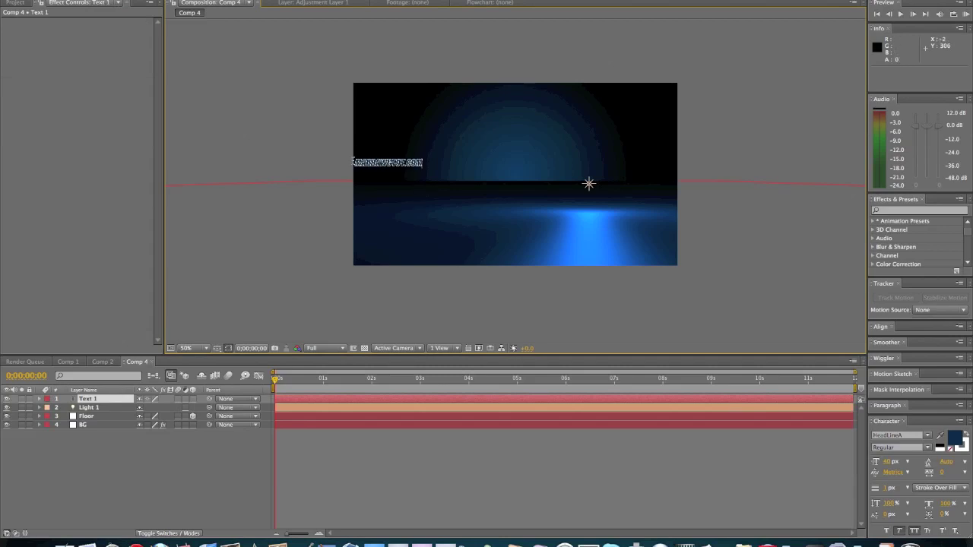
key("KP_Enter")
left_click_drag(375, 131, 445, 152)
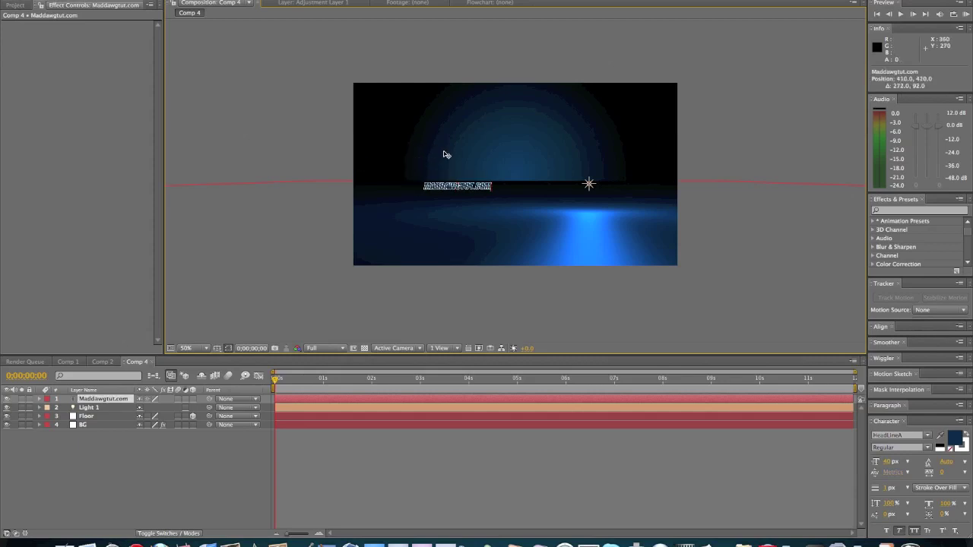
- Increase the MADDAWGTUT.COM font size to about 140 px
left_click(886, 462)
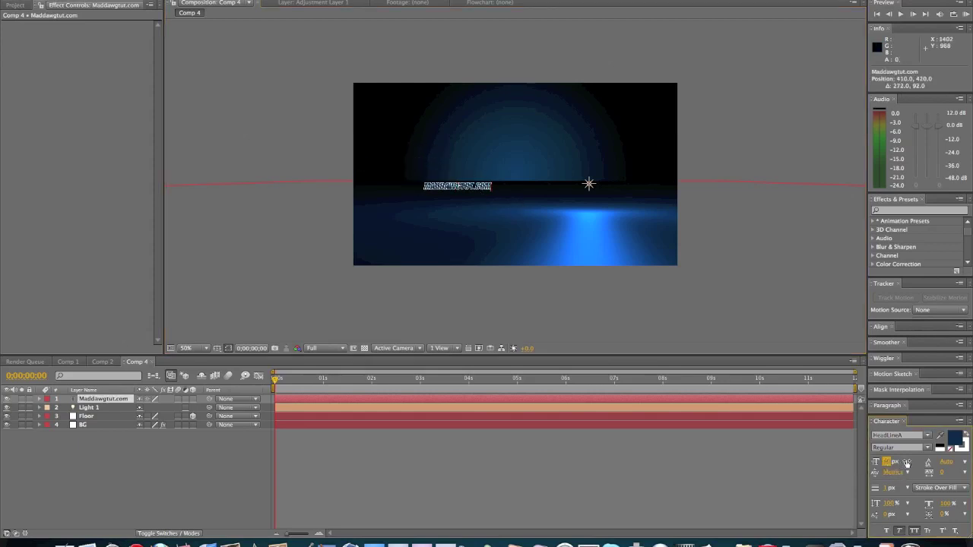
left_click(571, 235)
key("ctrl+a")
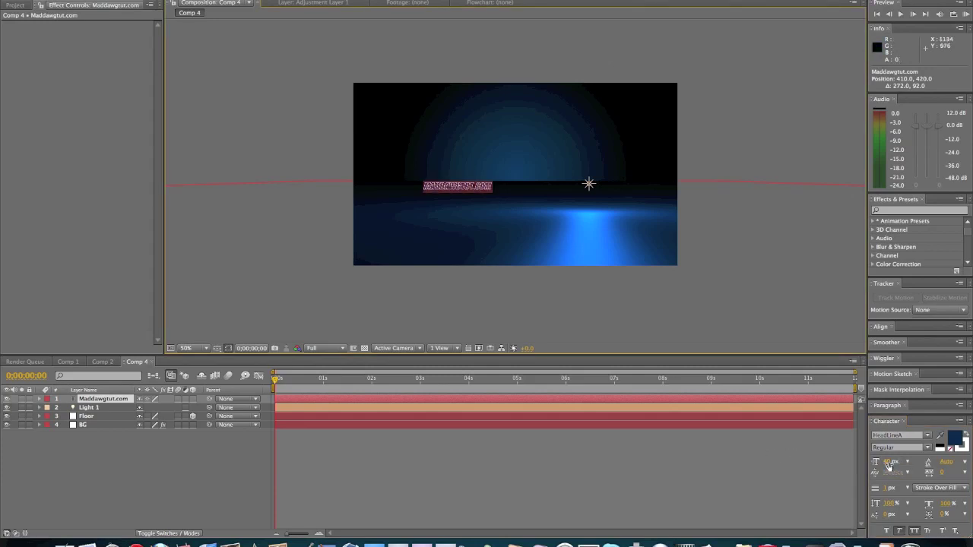
left_click_drag(900, 461, 929, 461)
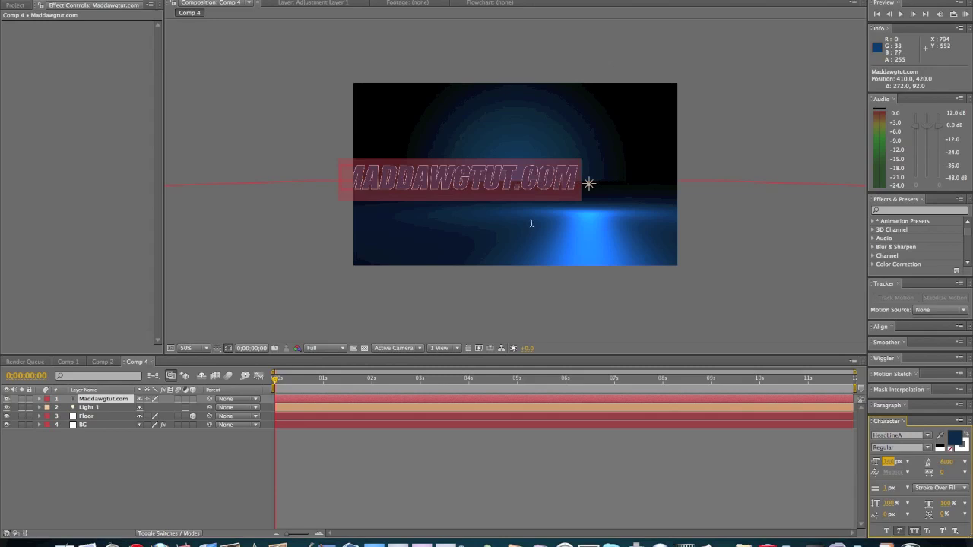
- Make the text 3D, turn it slightly on Y, and move it down and back onto the floor
left_click(194, 399)
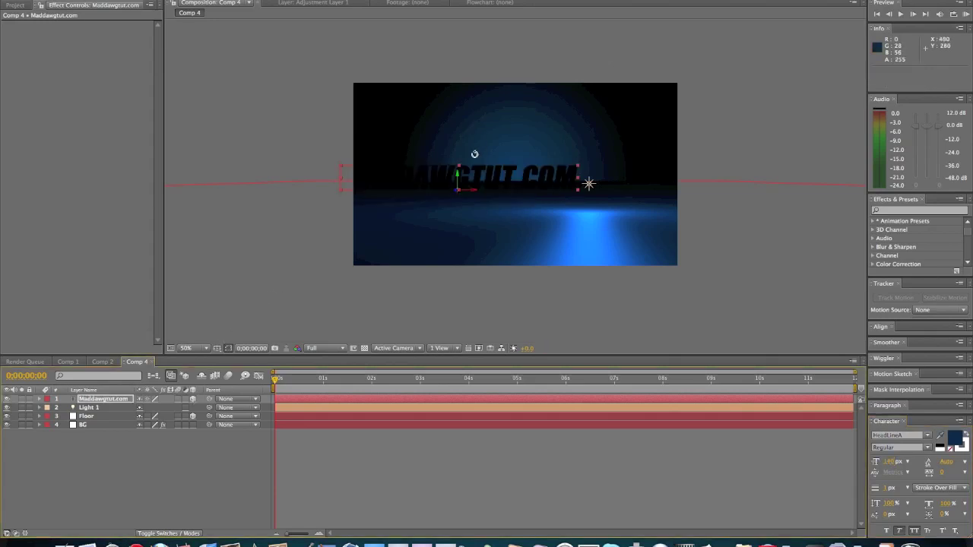
left_click_drag(456, 181, 470, 177)
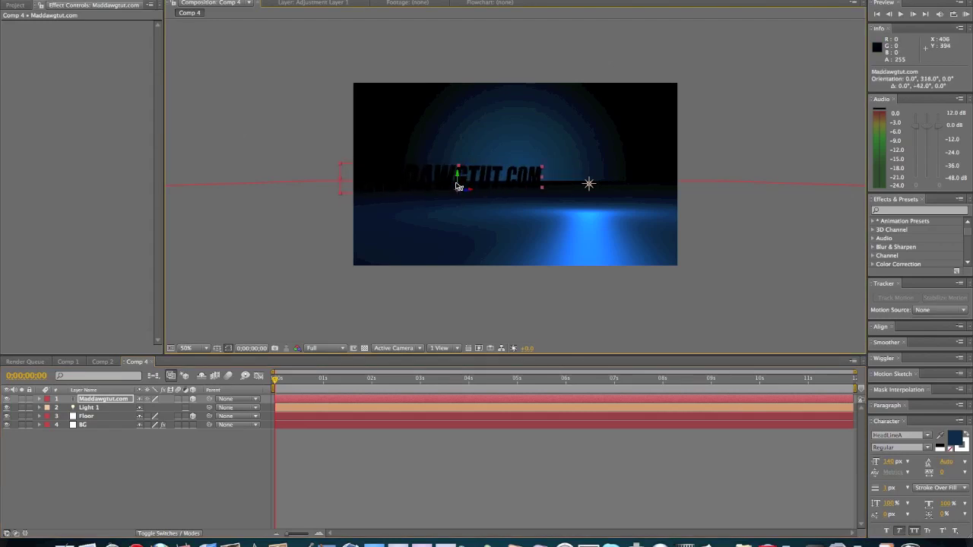
left_click_drag(460, 182, 457, 193)
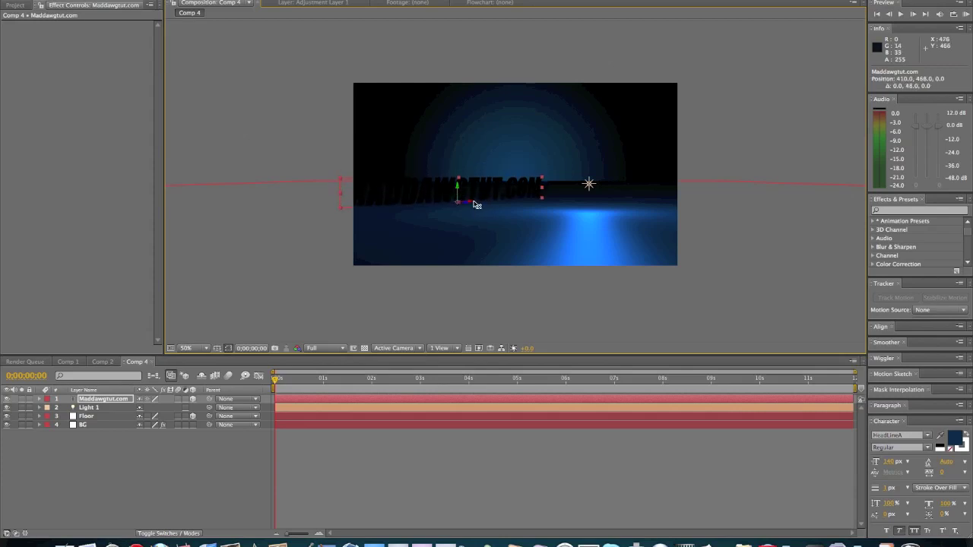
mouse_move(474, 204)
left_mouse_down()
mouse_move(493, 206)
mouse_move(462, 203)
left_mouse_up()
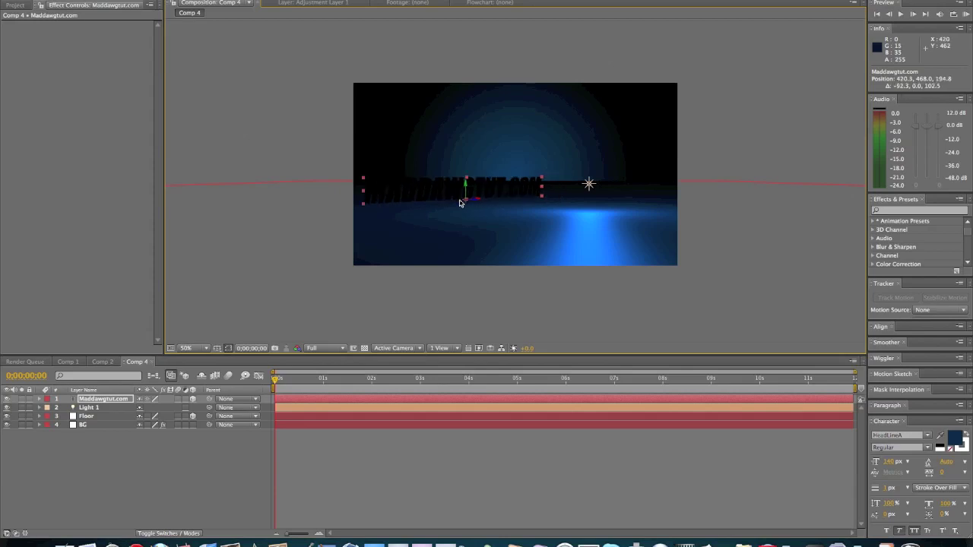
left_click_drag(474, 203, 502, 200)
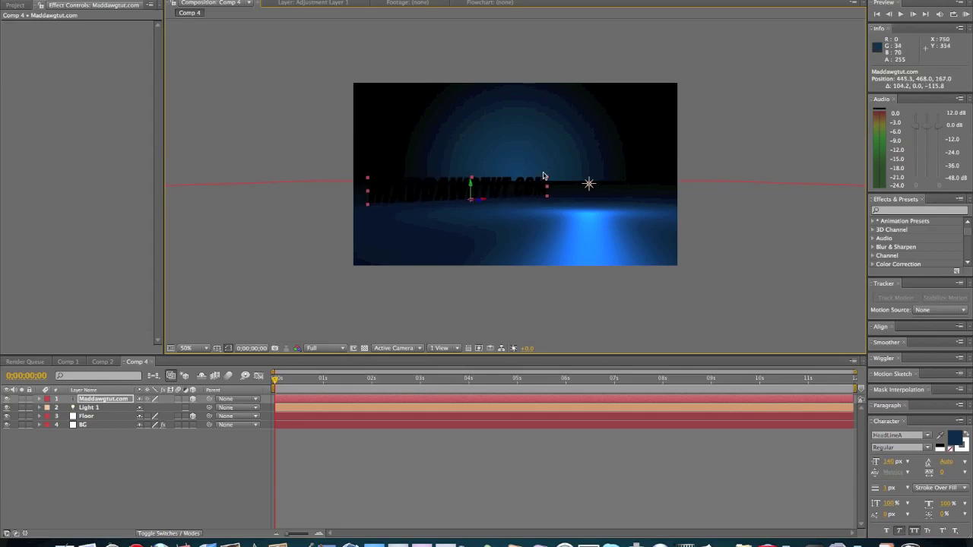
left_click(761, 130)
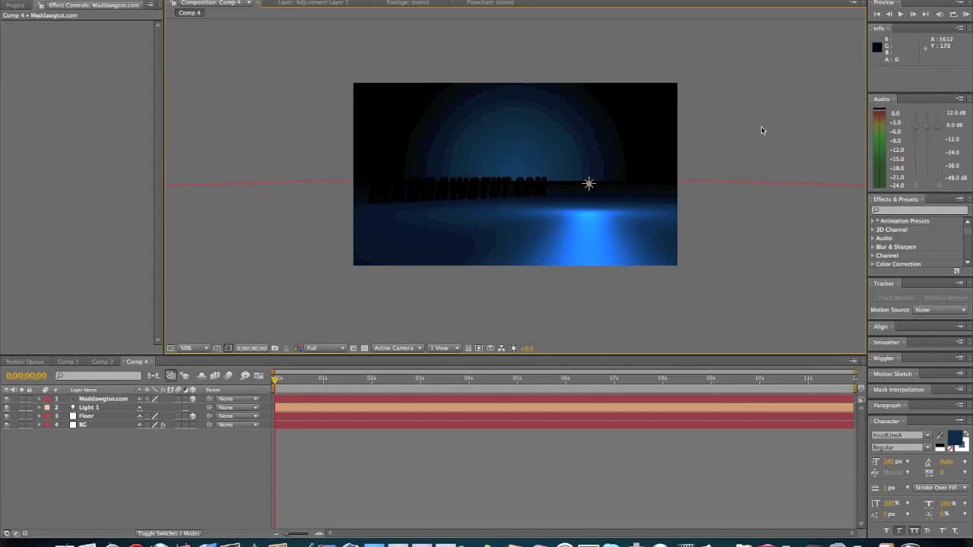
left_click(517, 180)
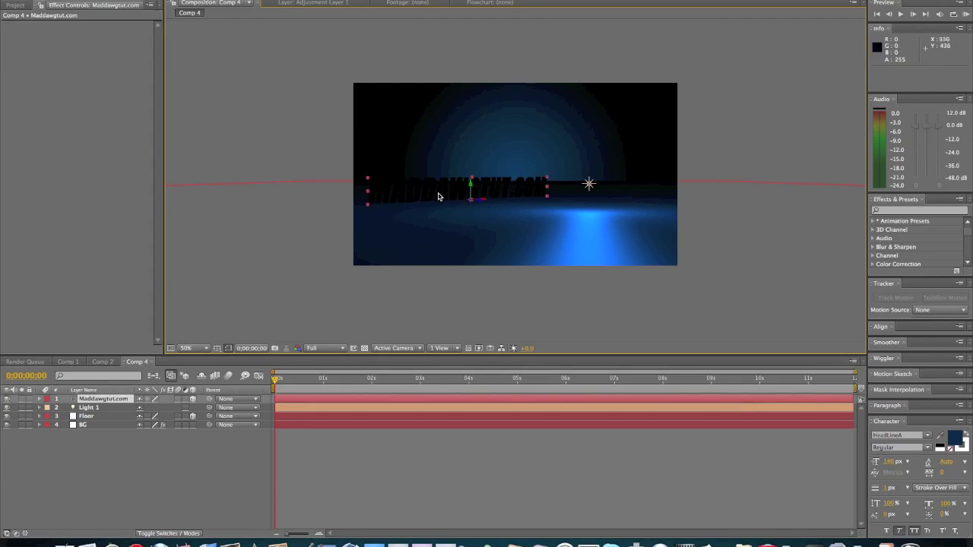
- Set the text layer's Accepts Lights material option to Off, then collapse and reselect it
left_click(41, 399)
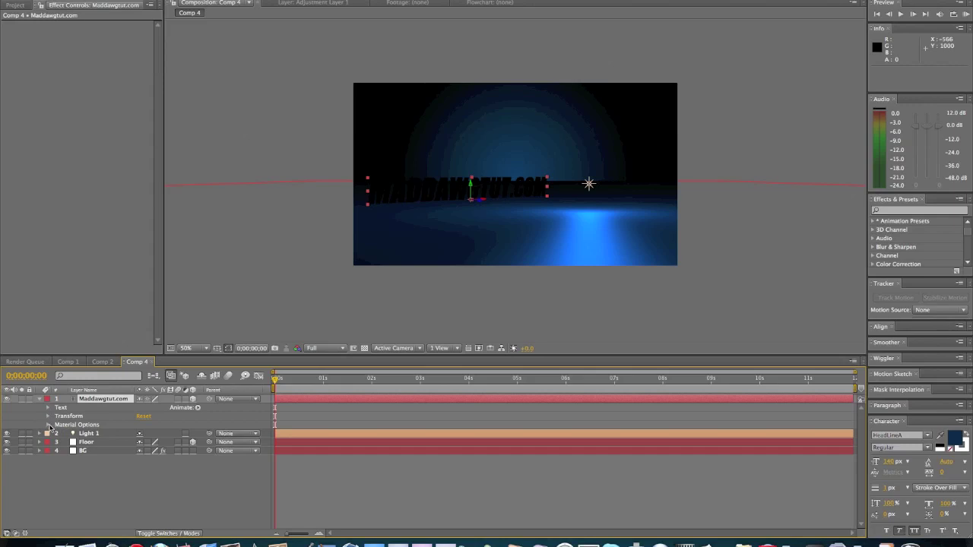
left_click(48, 424)
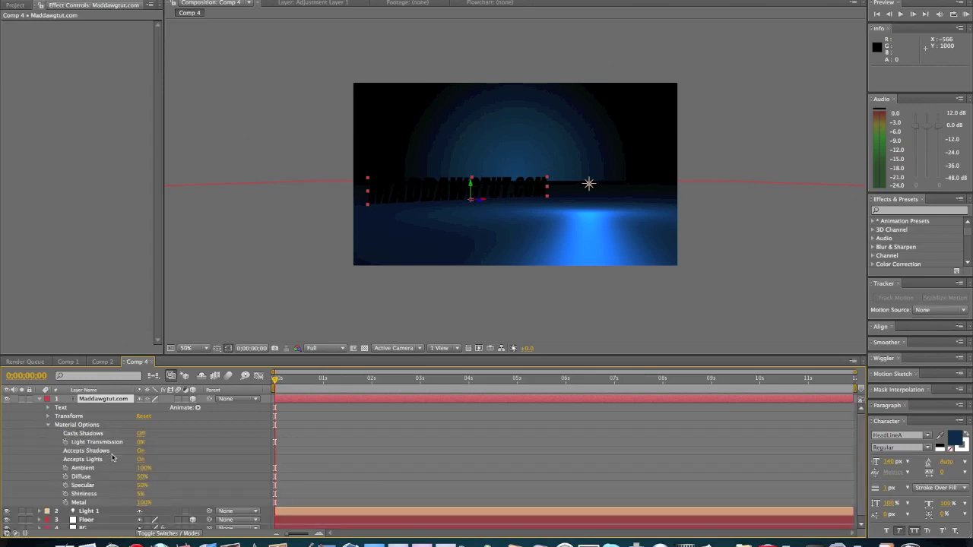
left_click(140, 460)
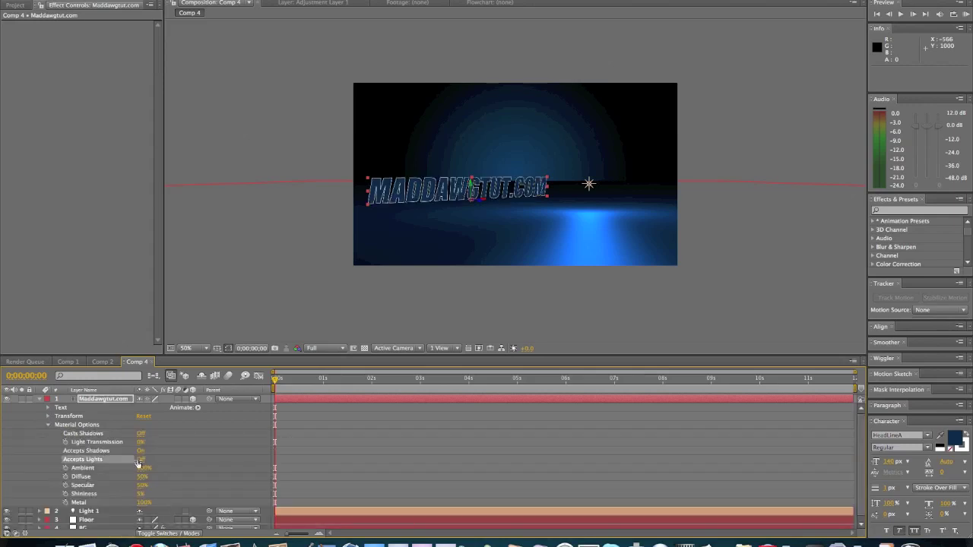
left_click(329, 224)
key("period")
key("period")
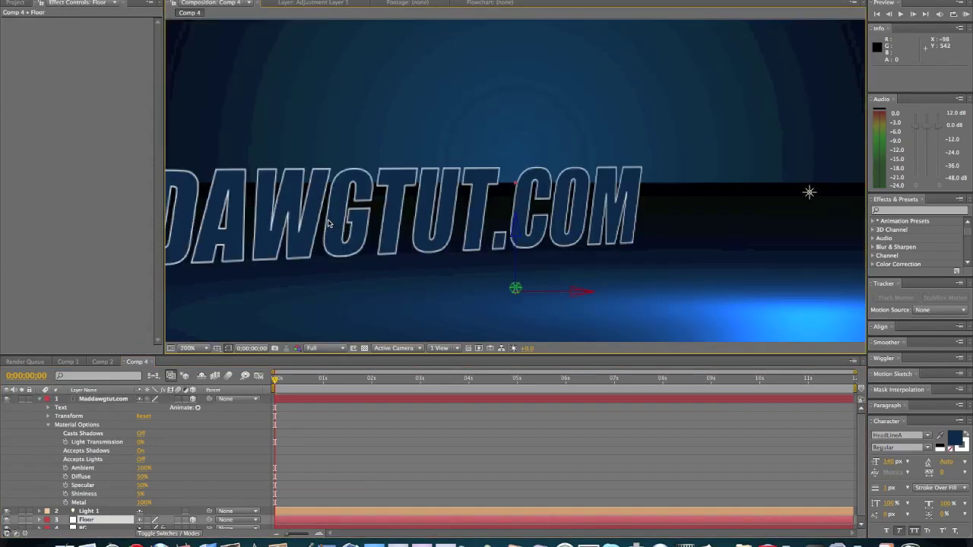
key("comma")
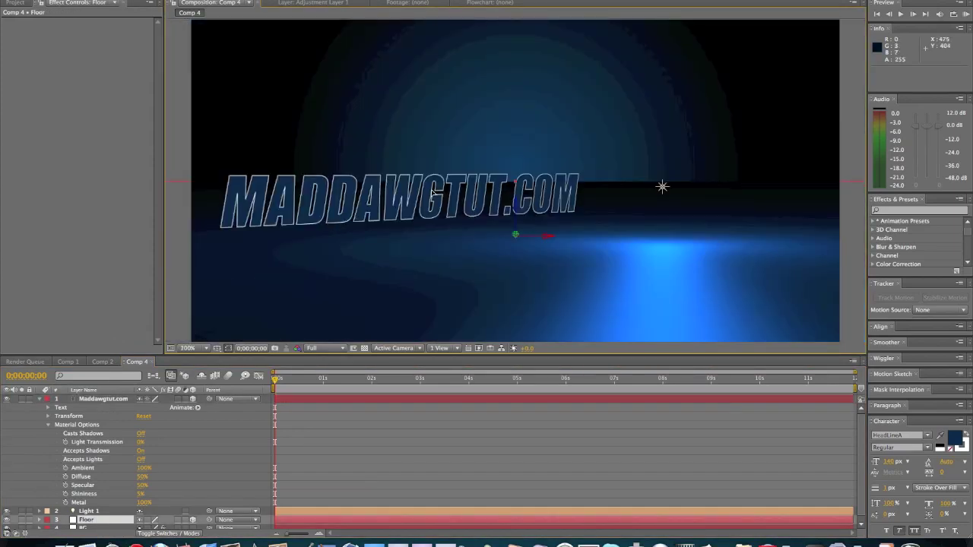
left_click(41, 399)
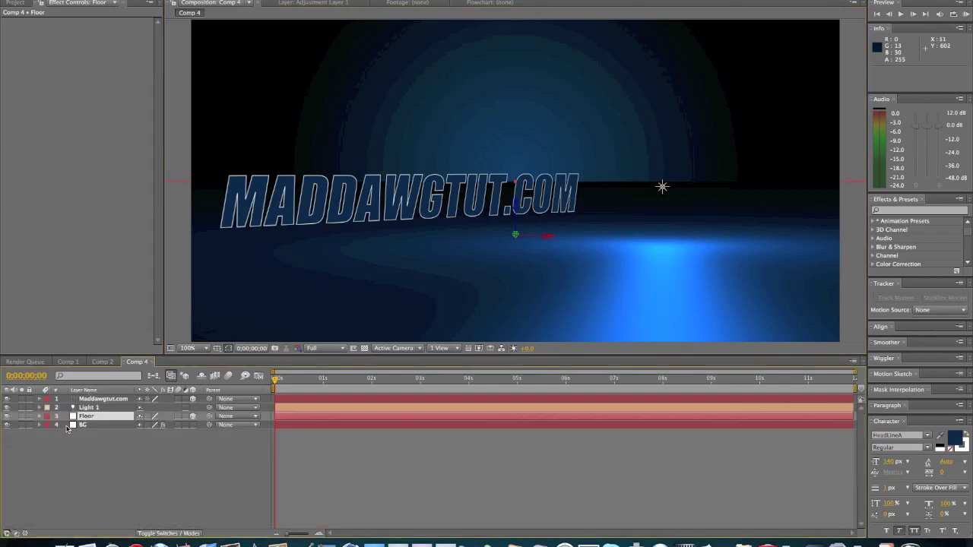
left_click(80, 447)
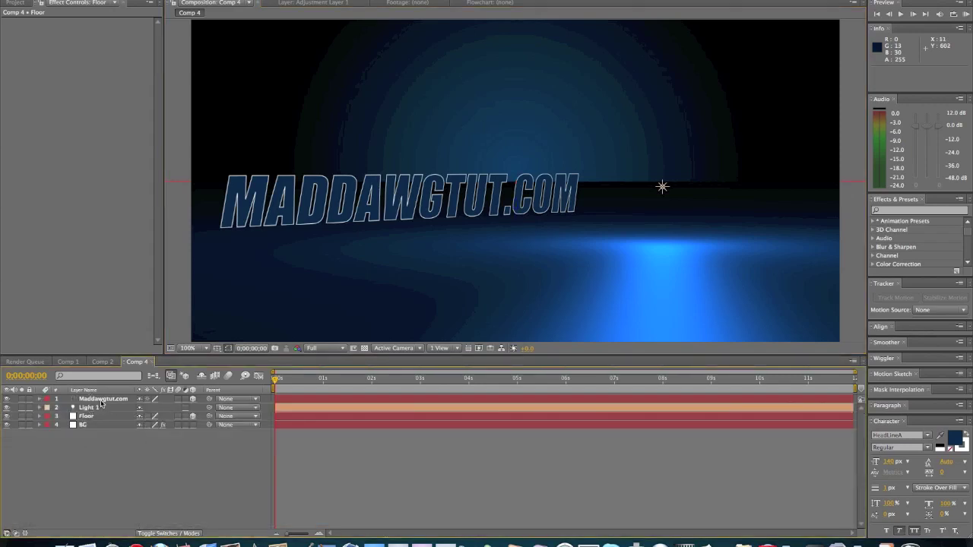
left_click(101, 399)
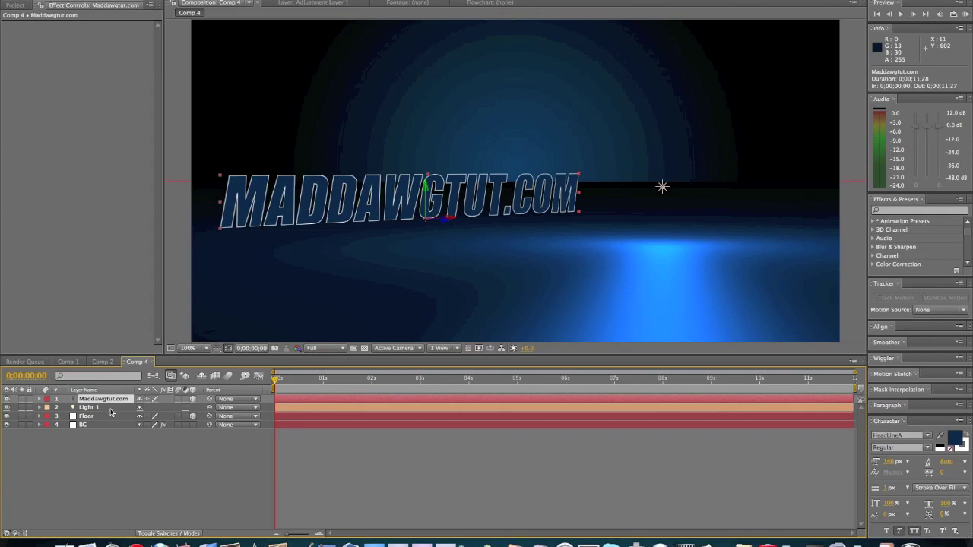
- Bevel the MADDAWGTUT.COM text edges with Bevel Alpha (Edge Thickness 2.00, Light Intensity 0.44)
left_click(220, 0)
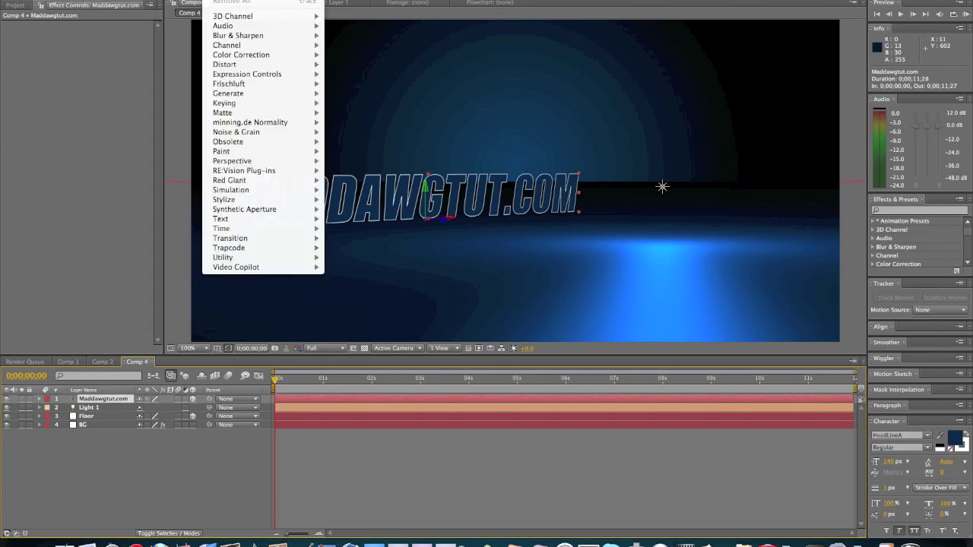
mouse_move(251, 147)
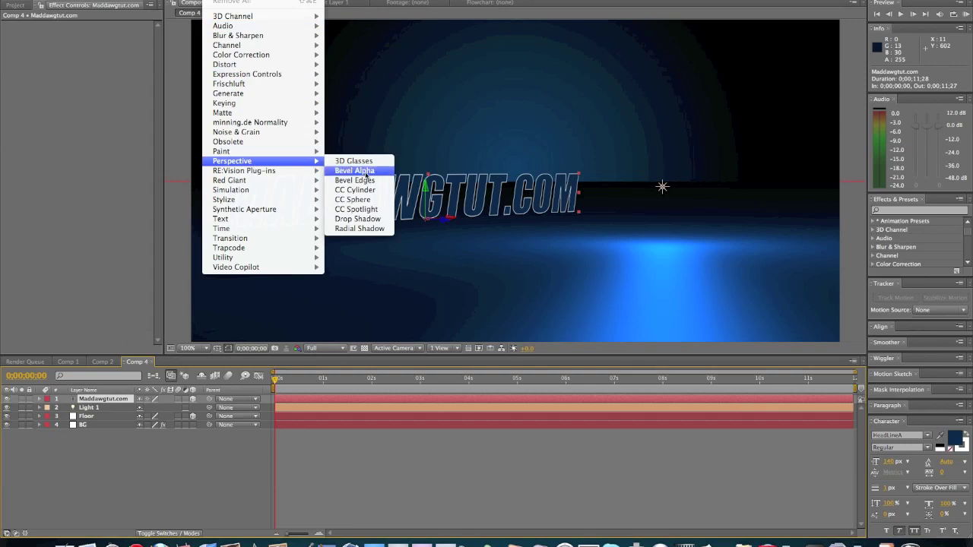
left_click(364, 173)
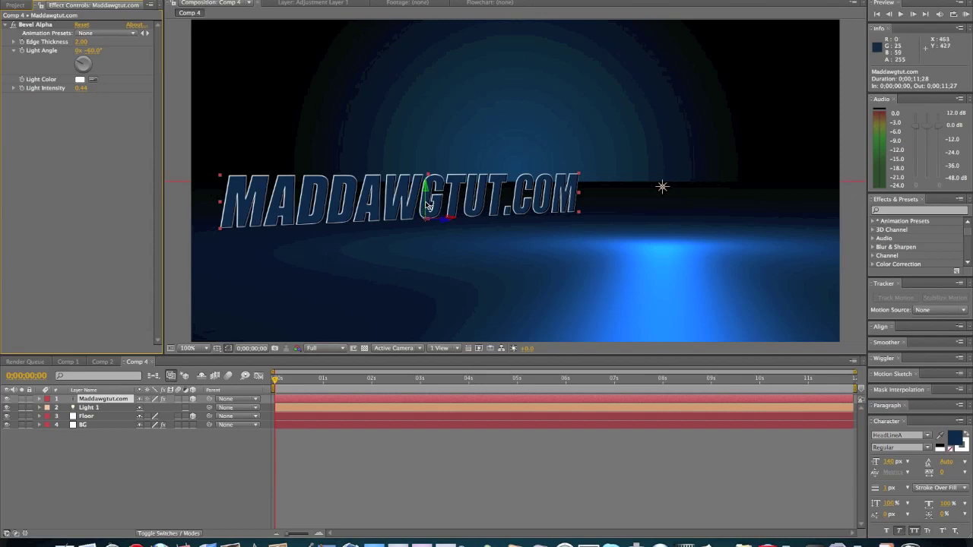
left_click_drag(426, 203, 425, 204)
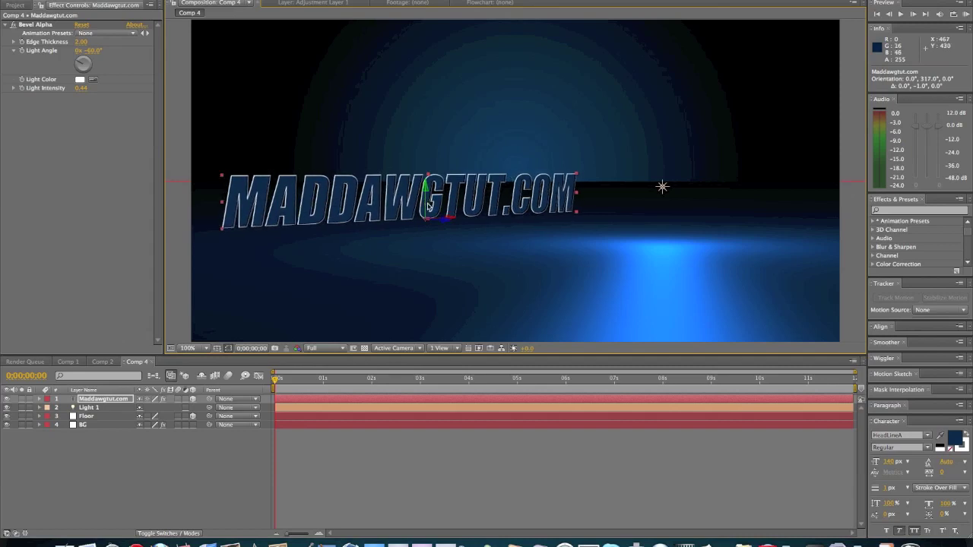
key("ctrl+z")
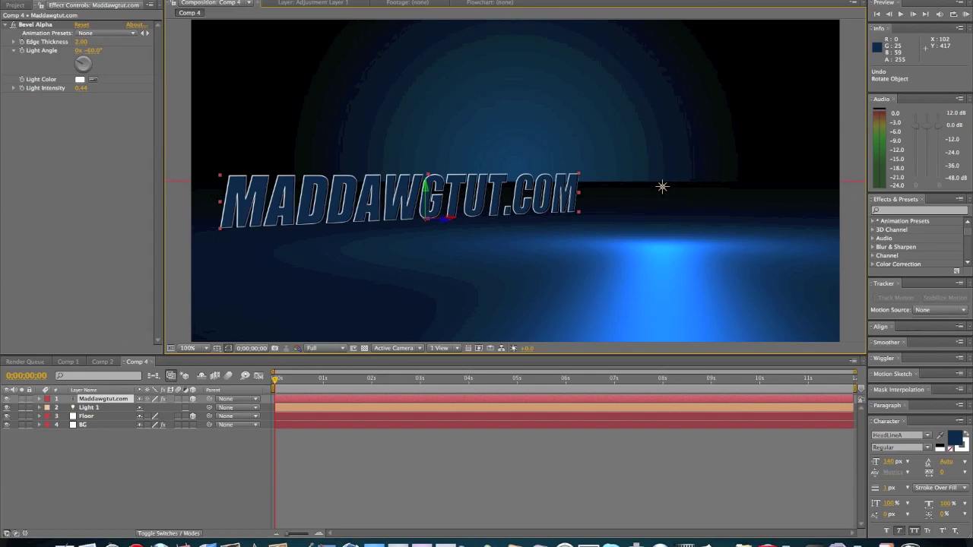
- Add a Glow to the MADDAWGTUT.COM text and raise its intensity to 1.6
left_click(228, 0)
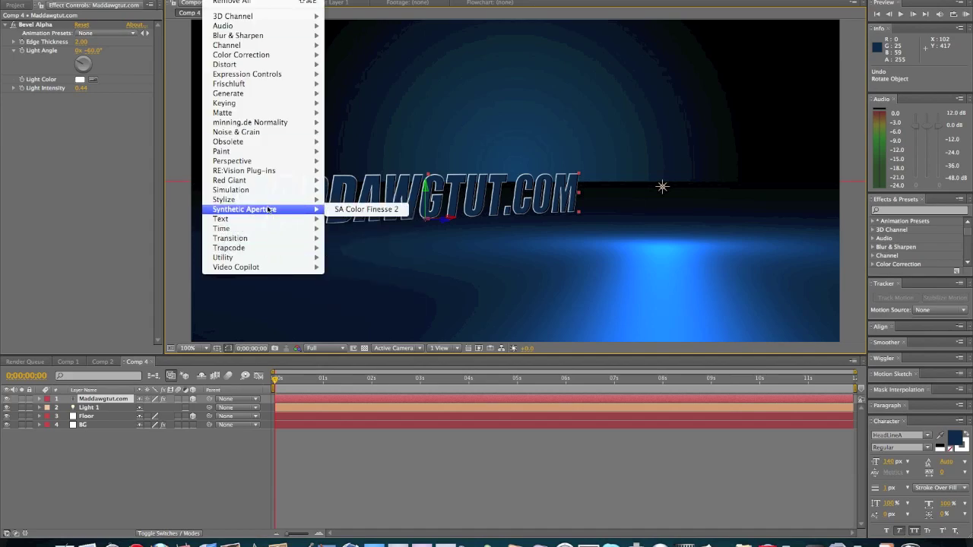
mouse_move(267, 200)
left_click(364, 320)
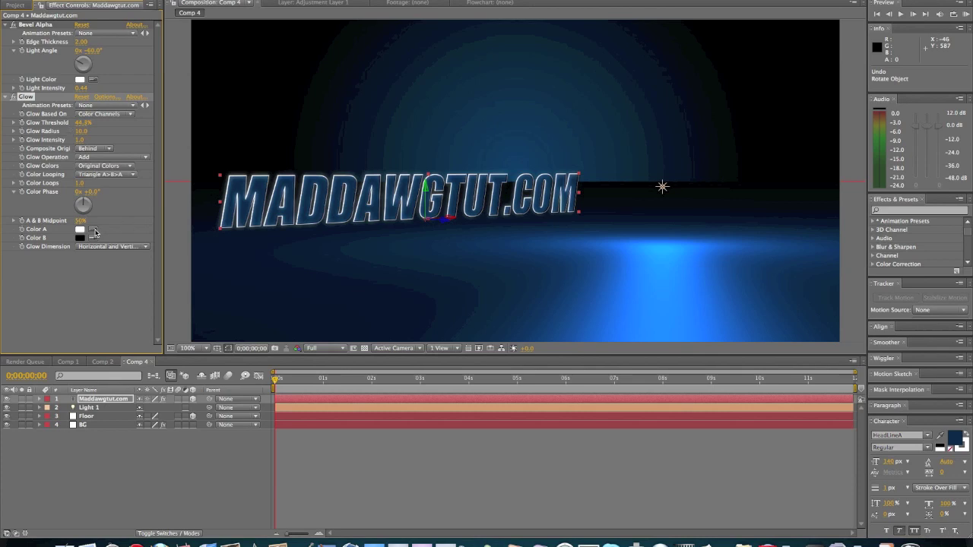
left_click_drag(79, 139, 163, 141)
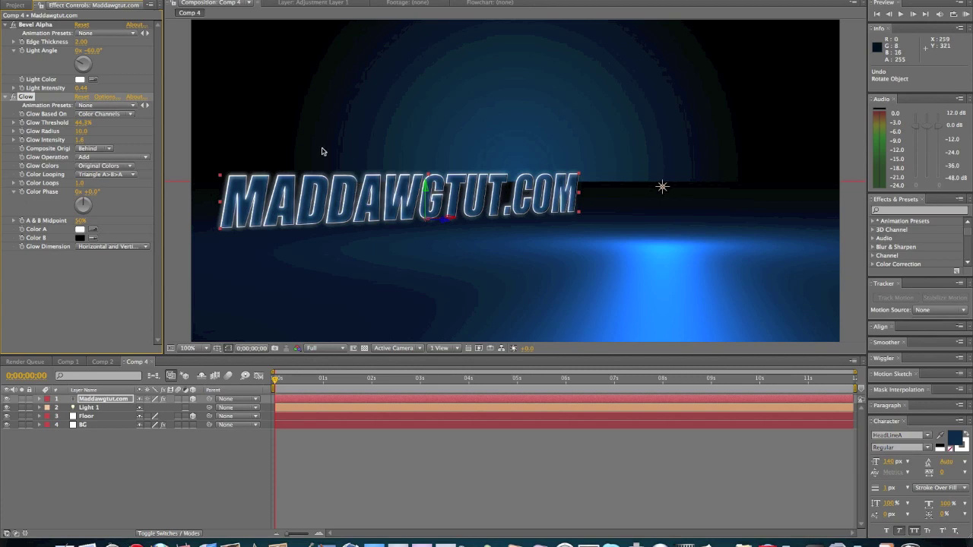
right_click(175, 198)
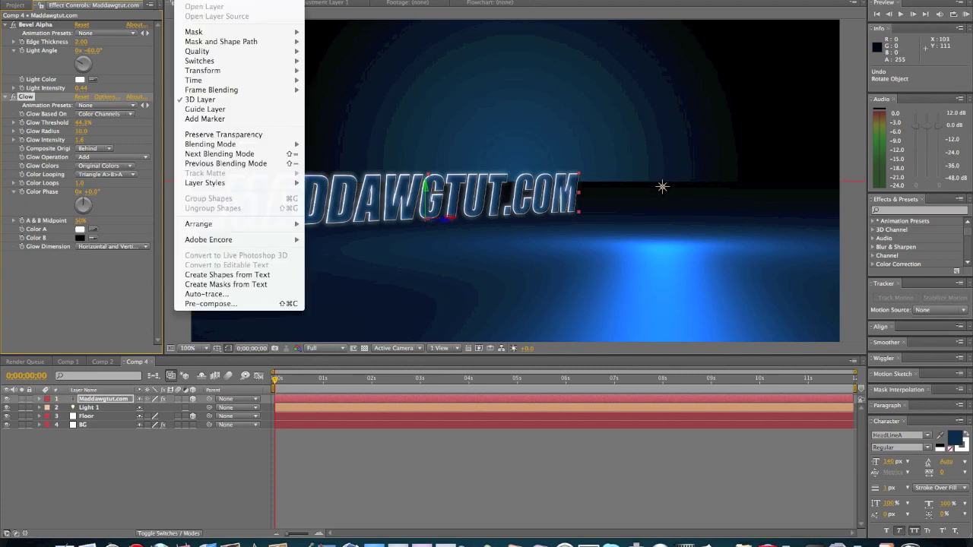
- Add Camera 1 to Comp 4 with the default camera settings
mouse_move(228, 2)
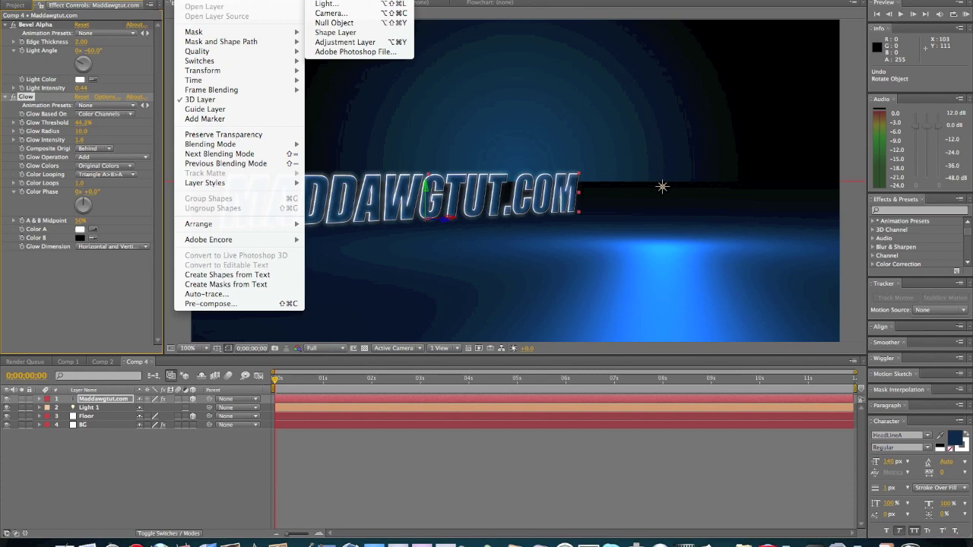
left_click(331, 13)
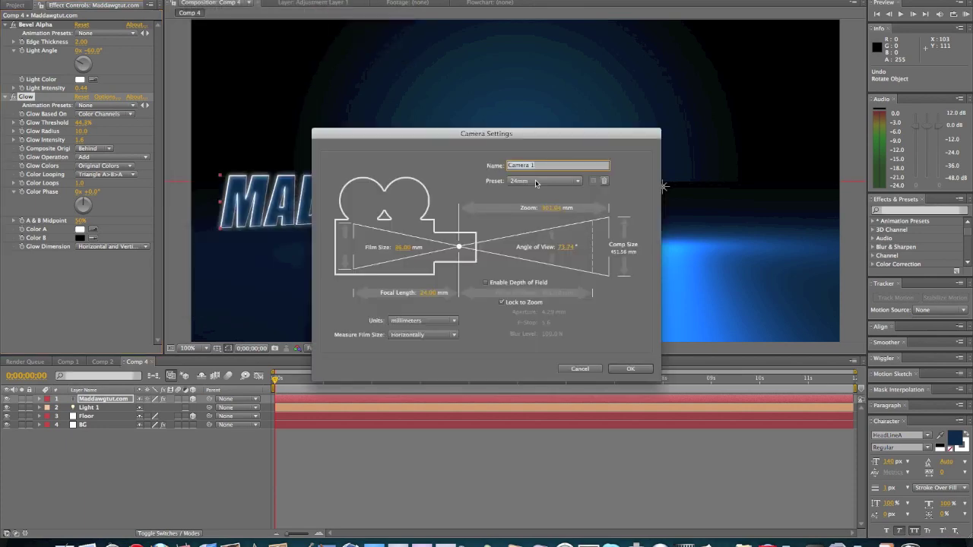
left_click(625, 369)
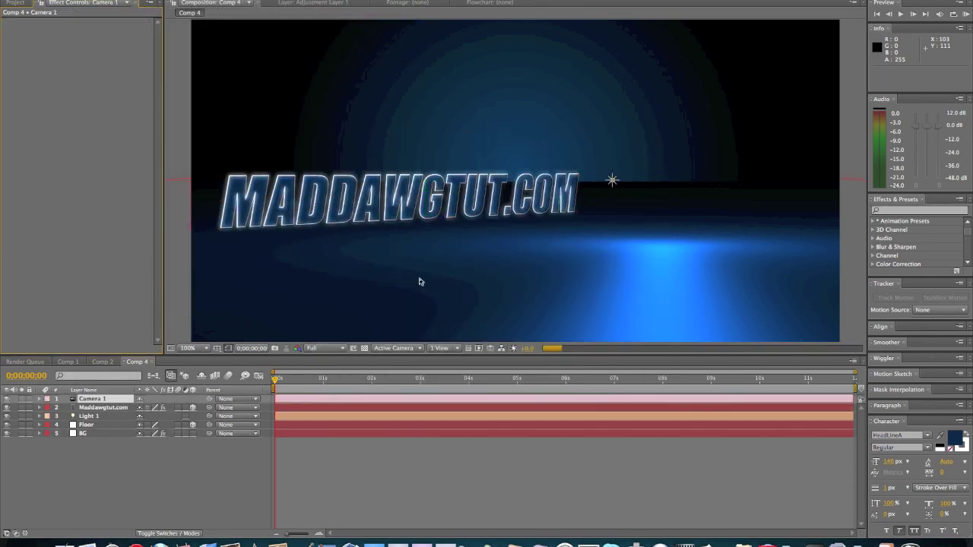
- Rotate the Maddawgtut.com text slightly around its vertical axis and scale it down a little
scroll(318, 237, "down", 4)
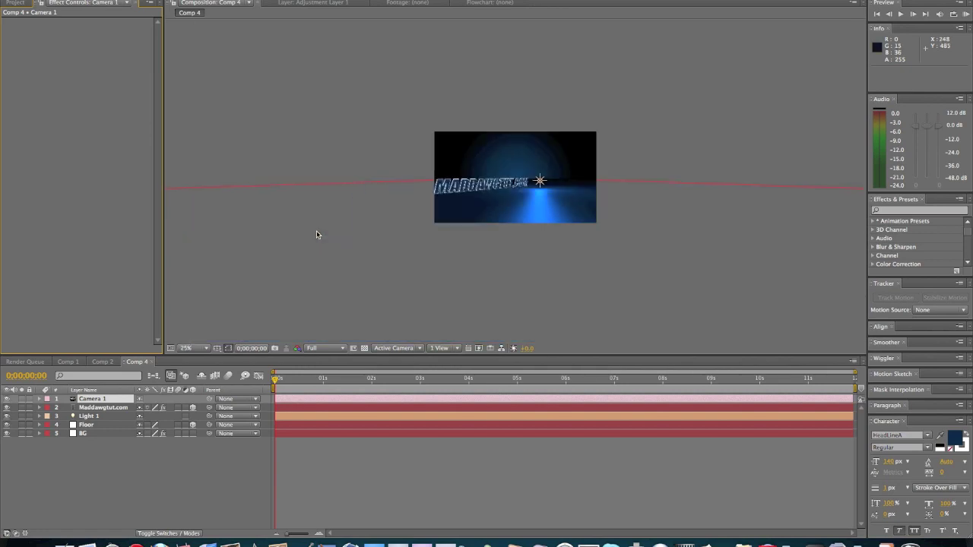
scroll(317, 236, "up", 6)
scroll(317, 235, "down", 6)
scroll(318, 235, "up", 2)
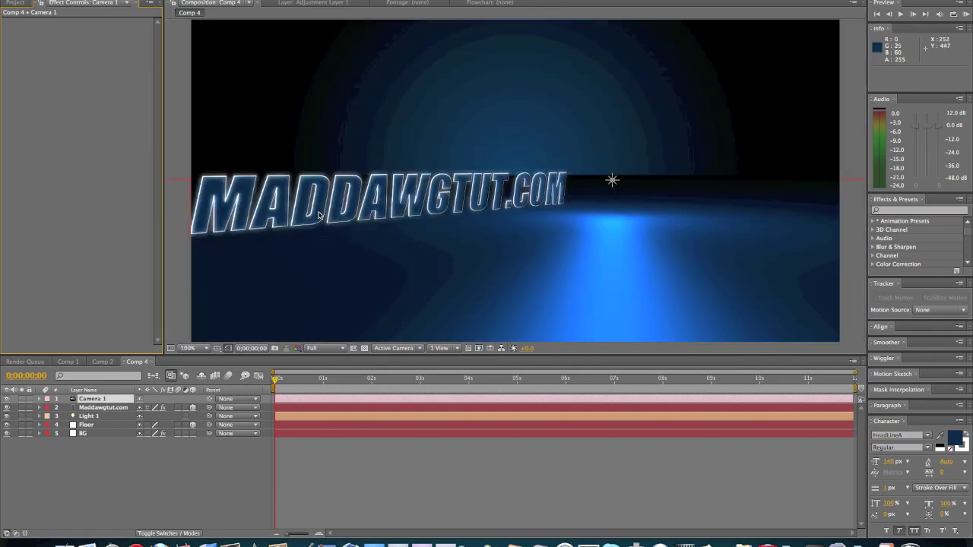
left_click(319, 222)
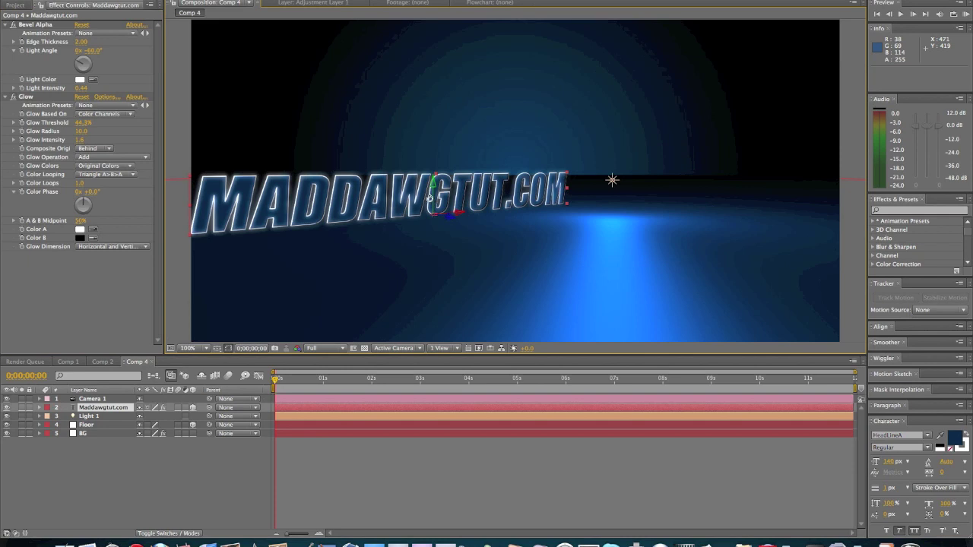
mouse_move(438, 203)
left_mouse_down()
mouse_move(419, 203)
mouse_move(430, 202)
left_mouse_up()
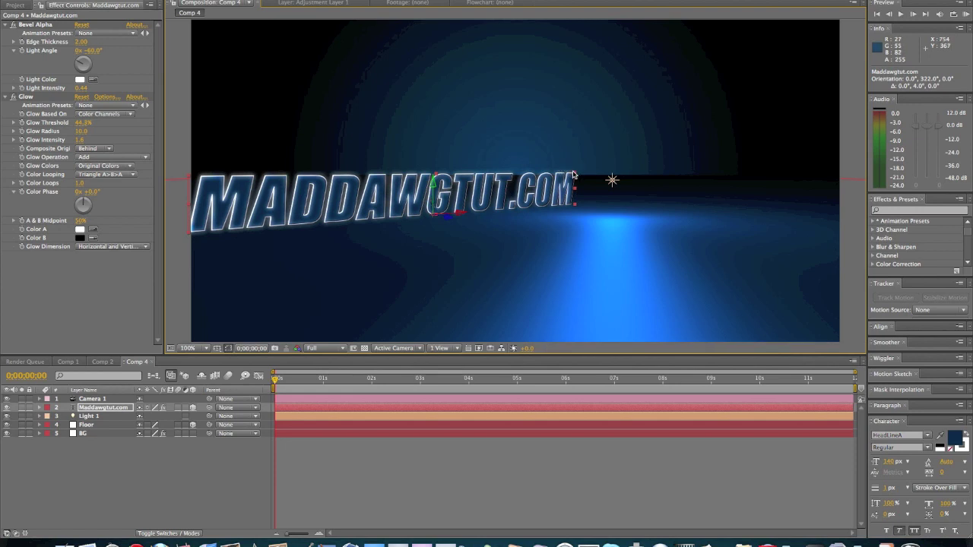
left_click_drag(572, 175, 563, 177)
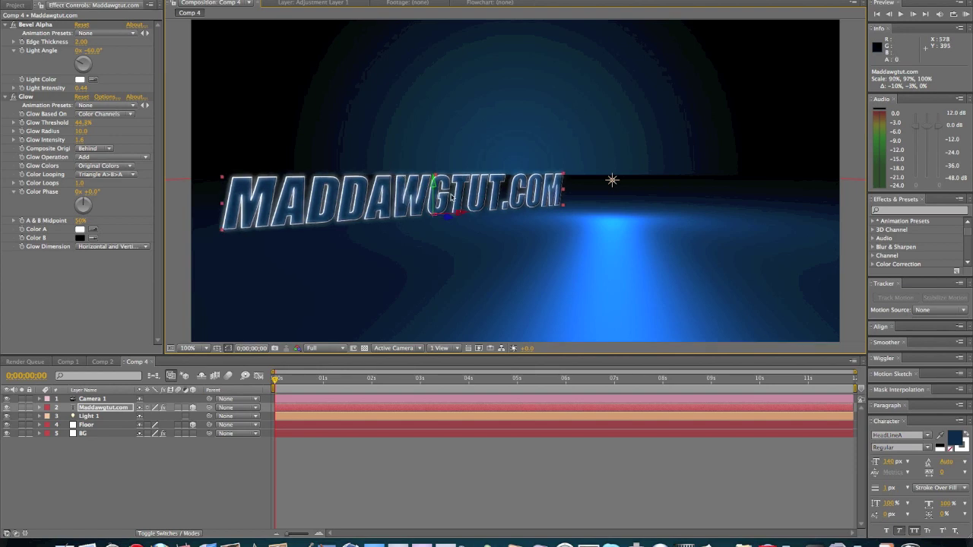
- Turn on Camera 1's Depth of Field with Focus Distance 744.3 px and Aperture 48.1 px
left_click(90, 399)
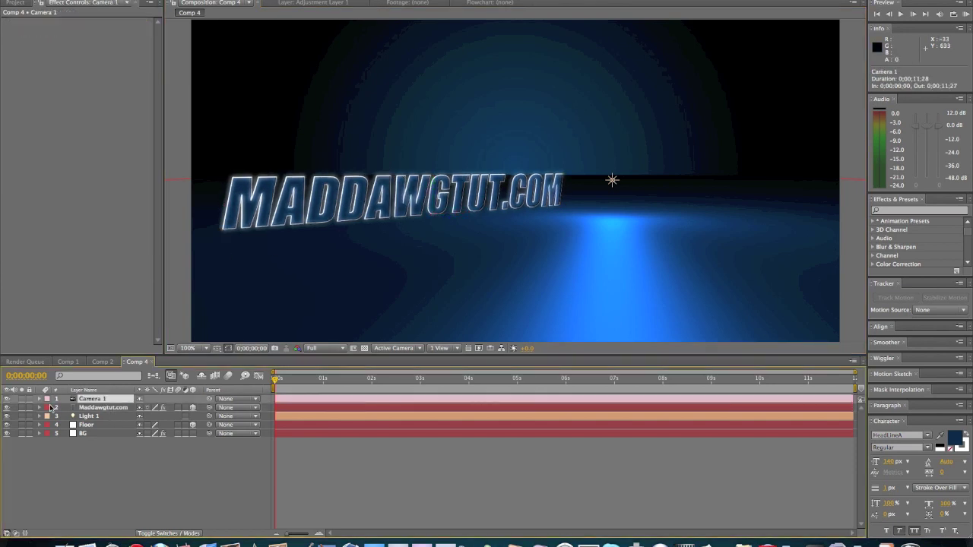
left_click(40, 399)
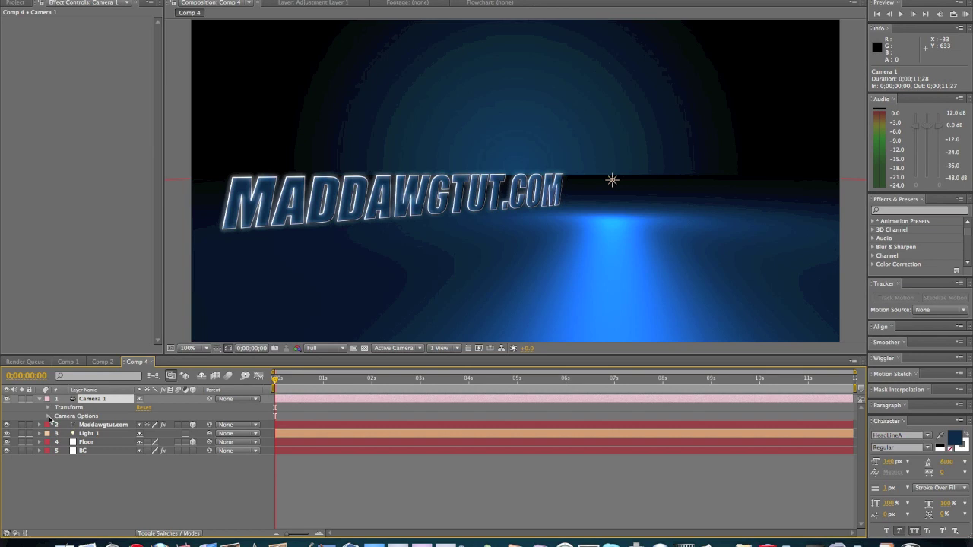
left_click(48, 417)
left_click(141, 434)
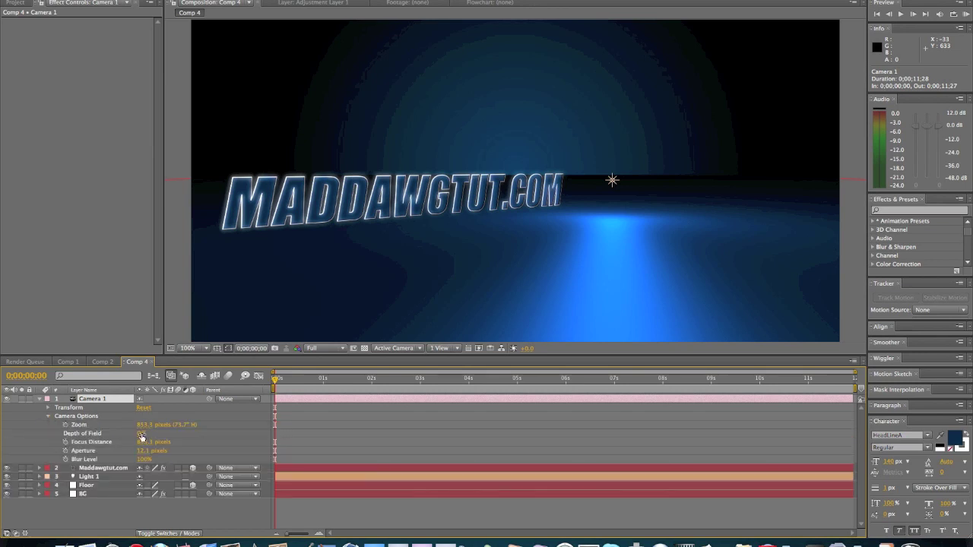
left_click(141, 436)
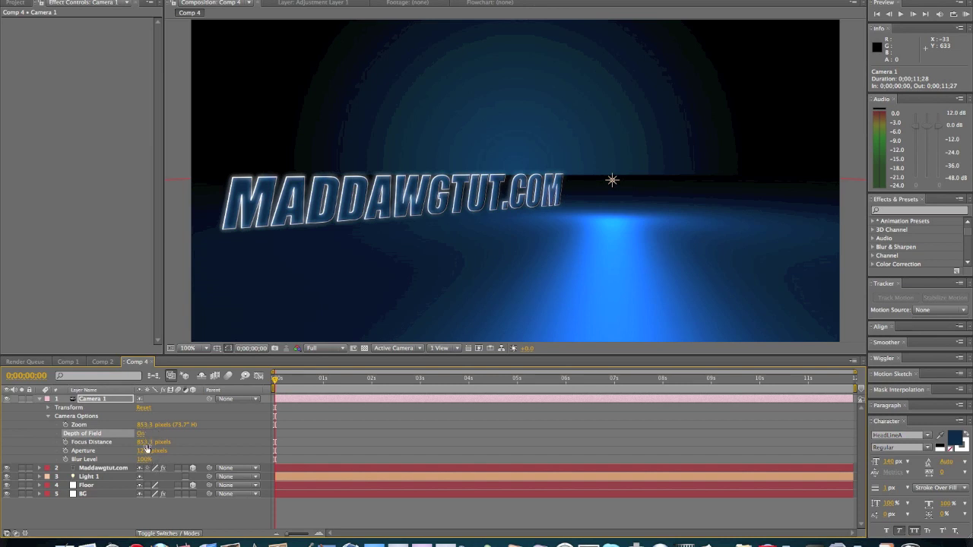
left_click_drag(142, 443, 190, 442)
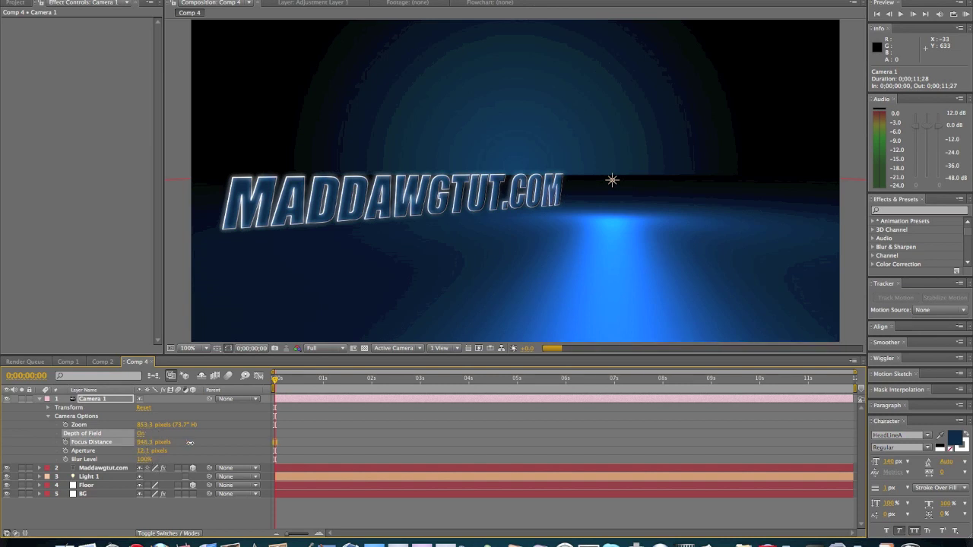
left_click(190, 442)
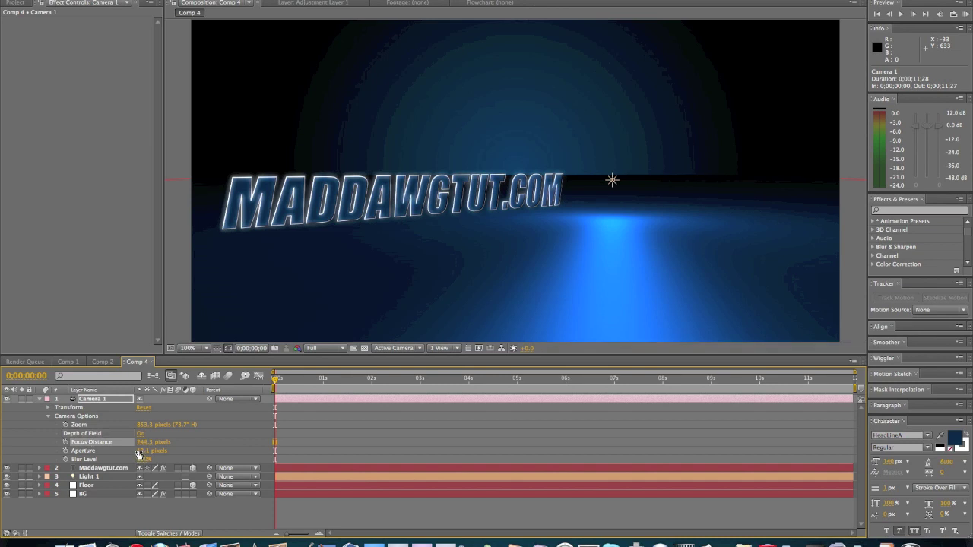
left_click_drag(139, 454, 158, 442)
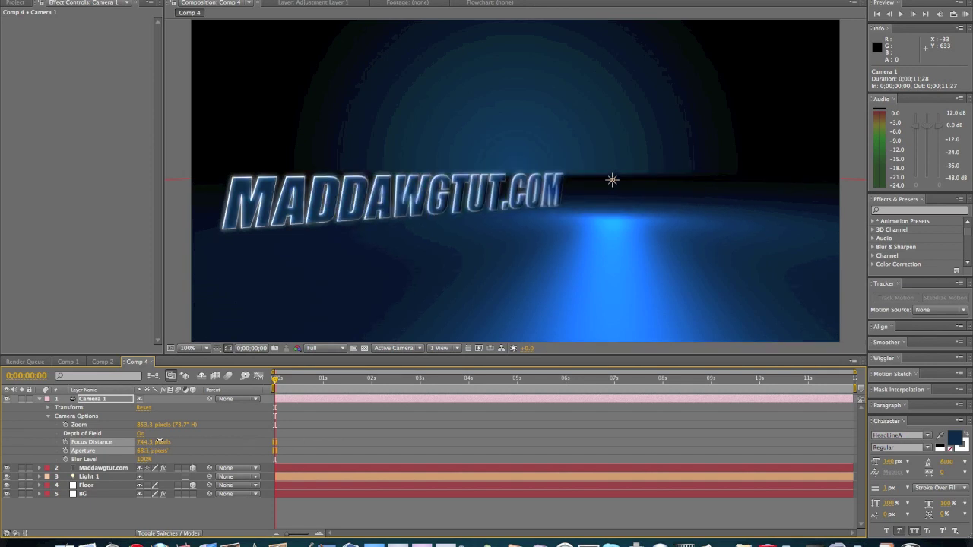
left_click(160, 441)
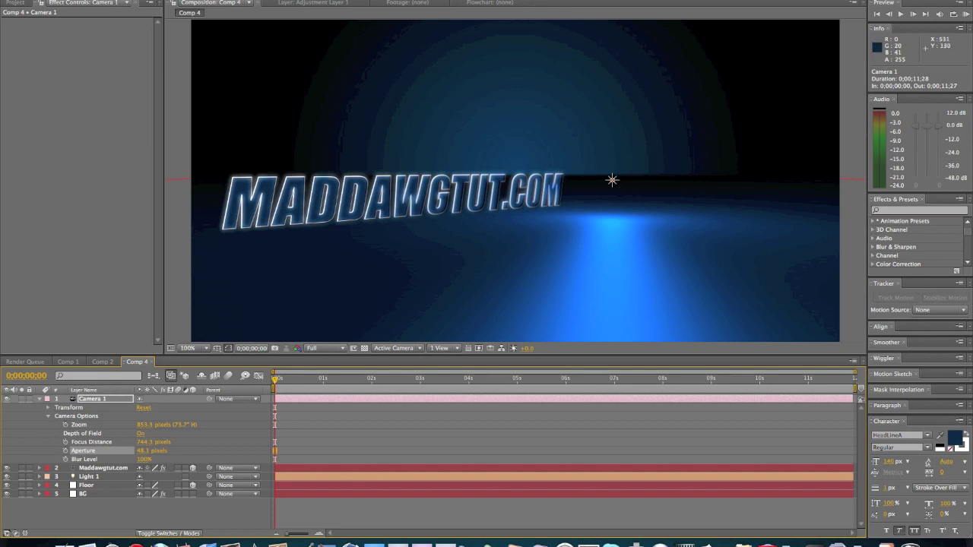
left_click(190, 0)
mouse_move(228, 0)
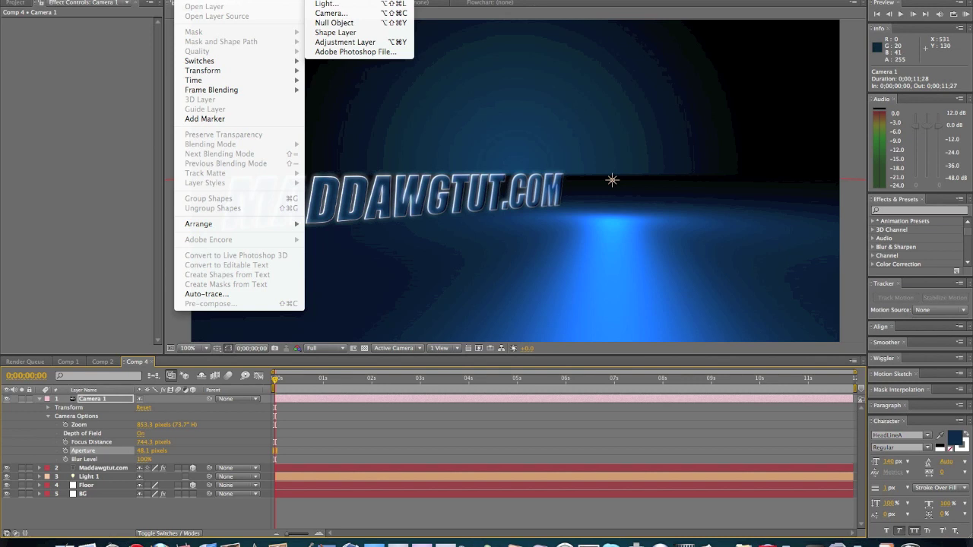
- Add an adjustment layer with a 35mm Prime Lens Flare centred on the light right of the text
left_click(344, 42)
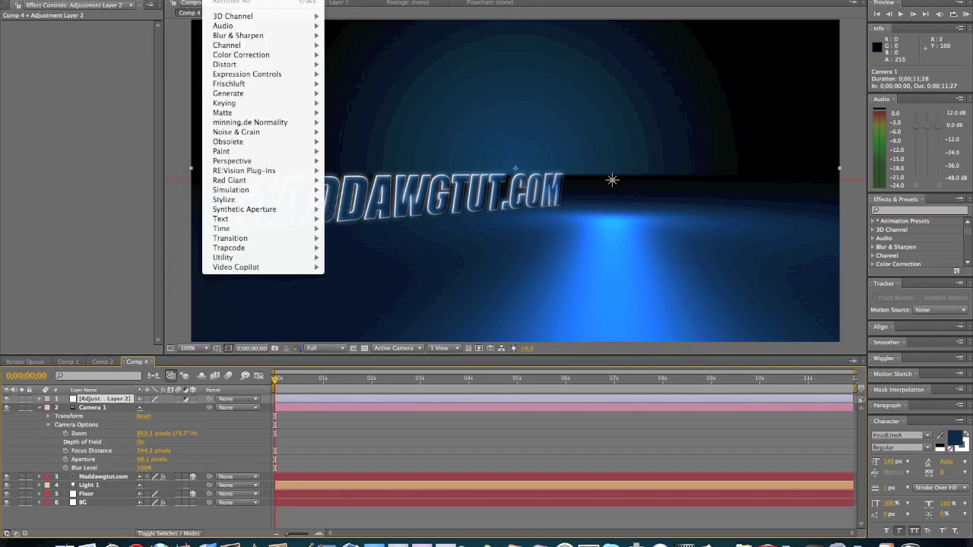
mouse_move(244, 94)
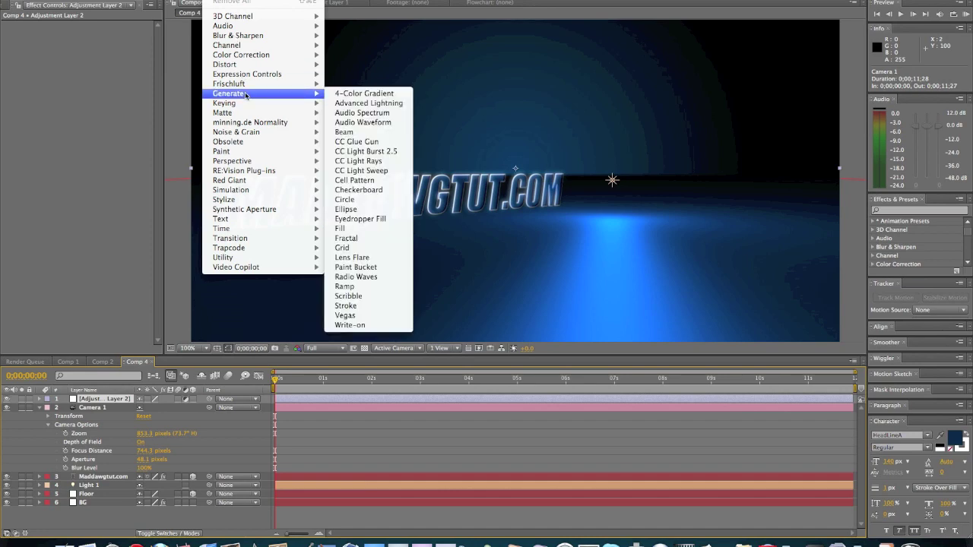
left_click(363, 258)
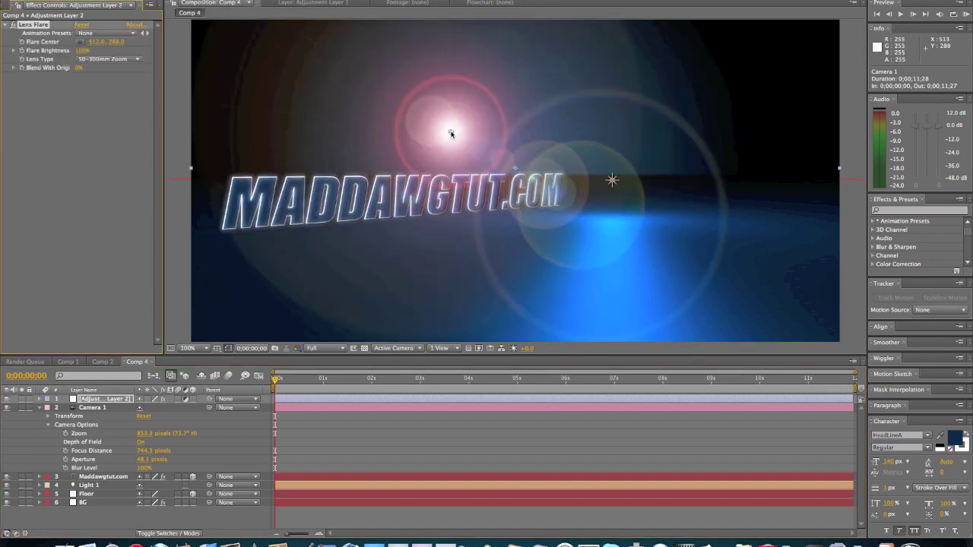
left_click_drag(451, 134, 614, 181)
left_click(104, 58)
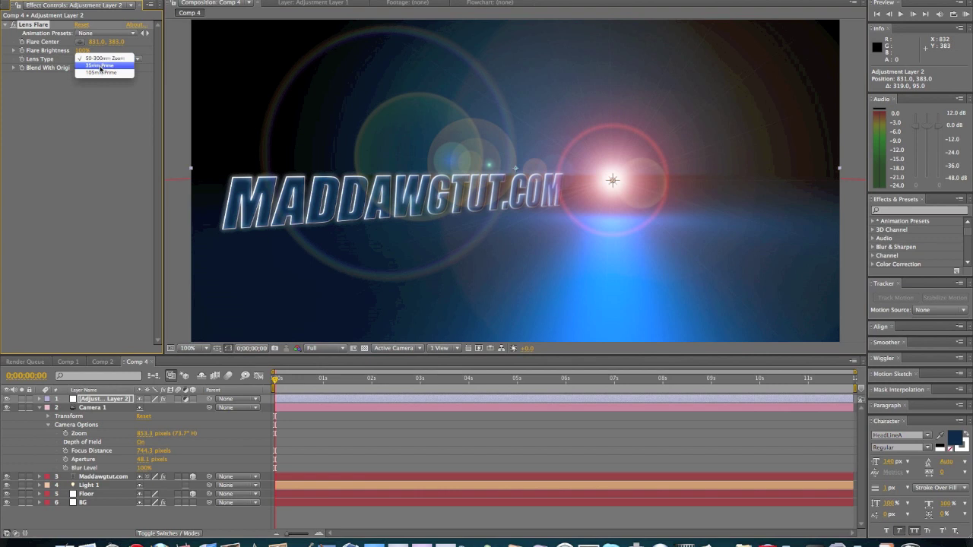
left_click(100, 67)
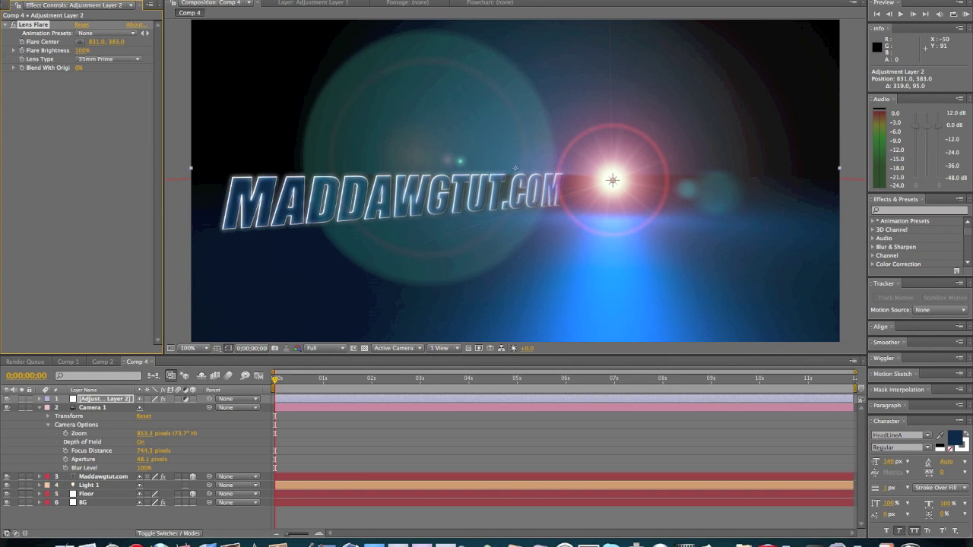
left_click(228, 0)
- Apply a 100% Tint to the adjustment layer to turn the scene grey
mouse_move(271, 155)
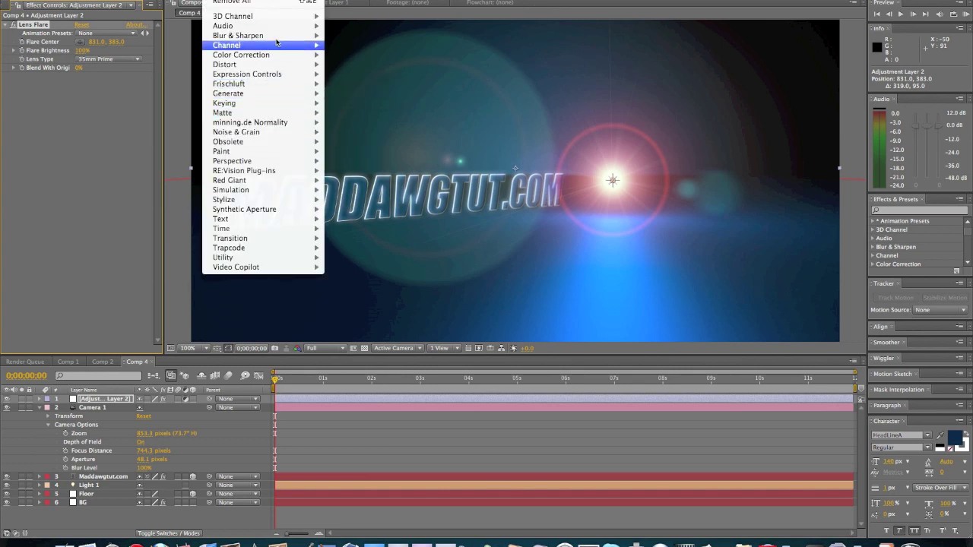
mouse_move(270, 55)
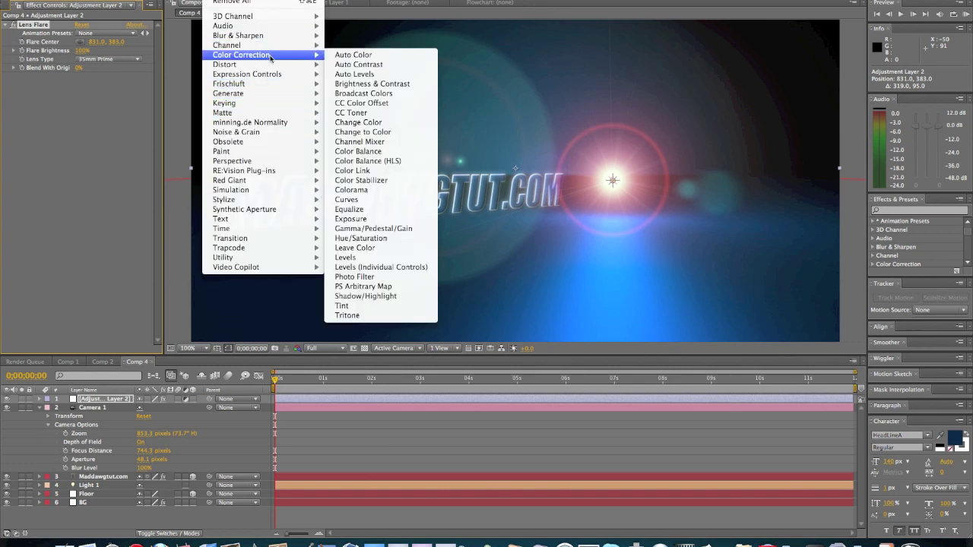
left_click(376, 305)
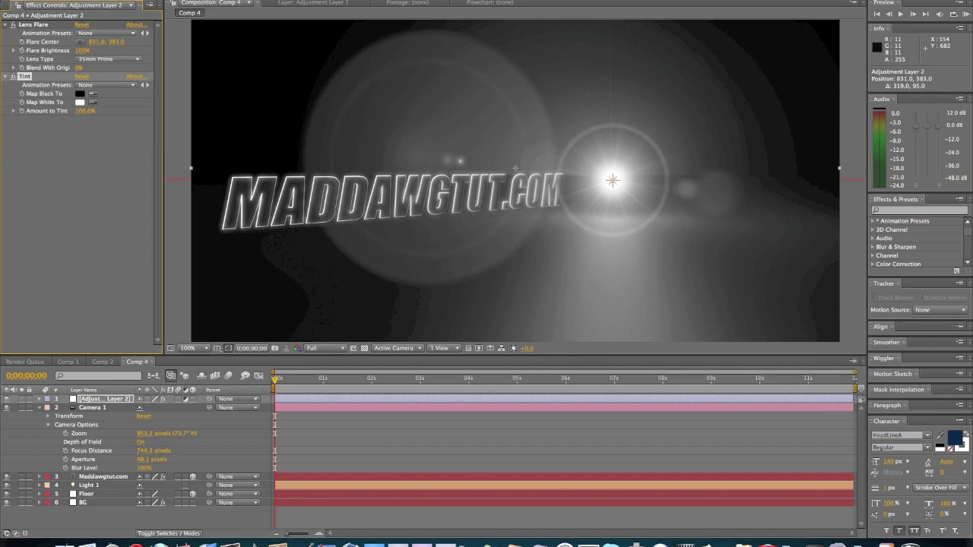
- Add a Curves effect and bend the curve downward to darken the image
left_click(220, 0)
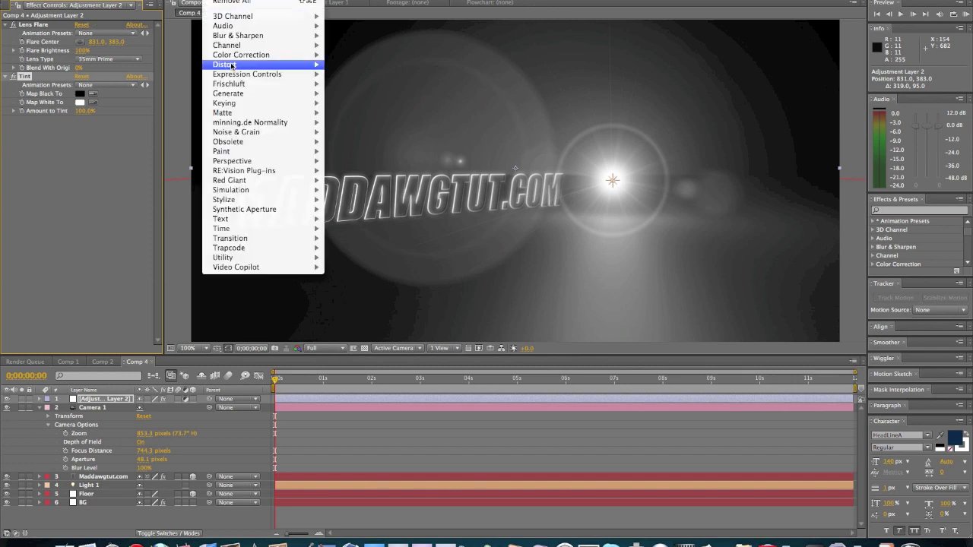
mouse_move(240, 58)
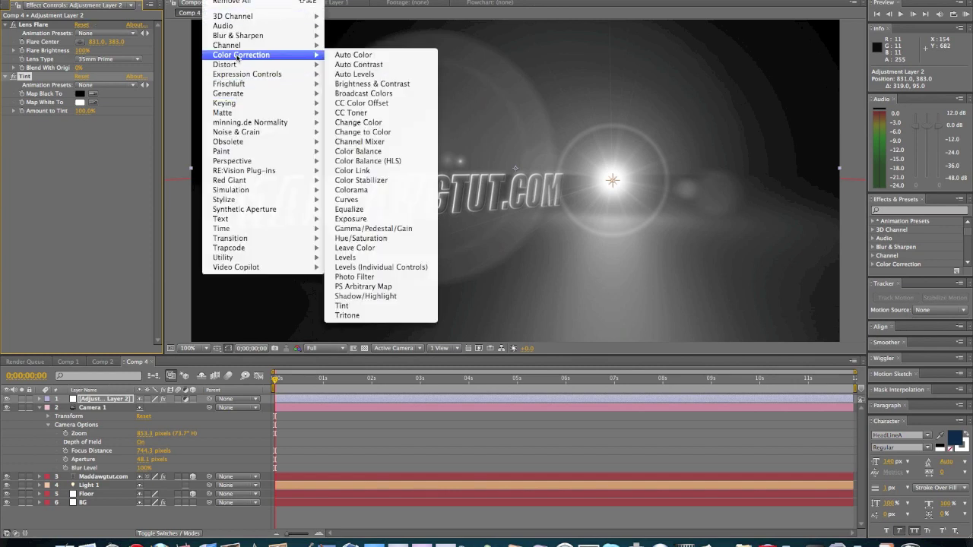
left_click(364, 202)
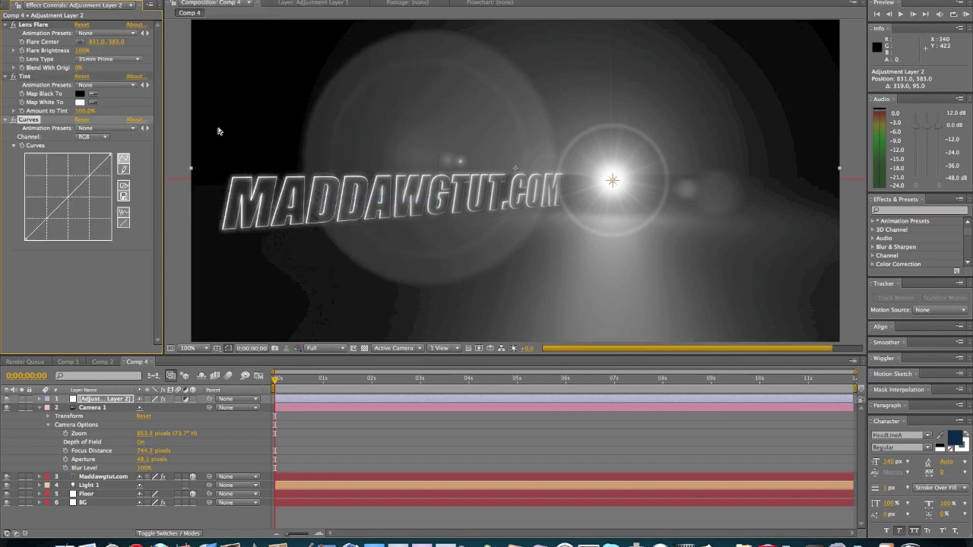
left_click(80, 207)
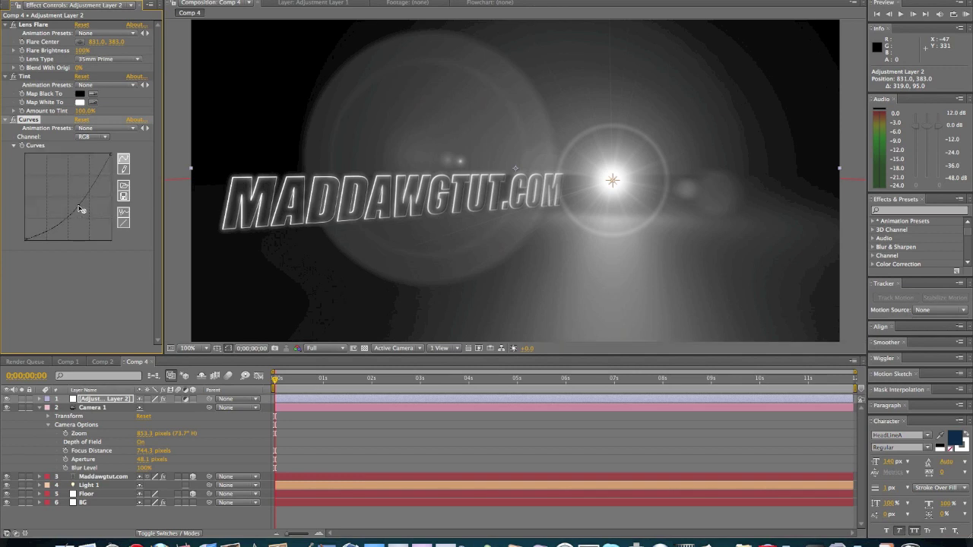